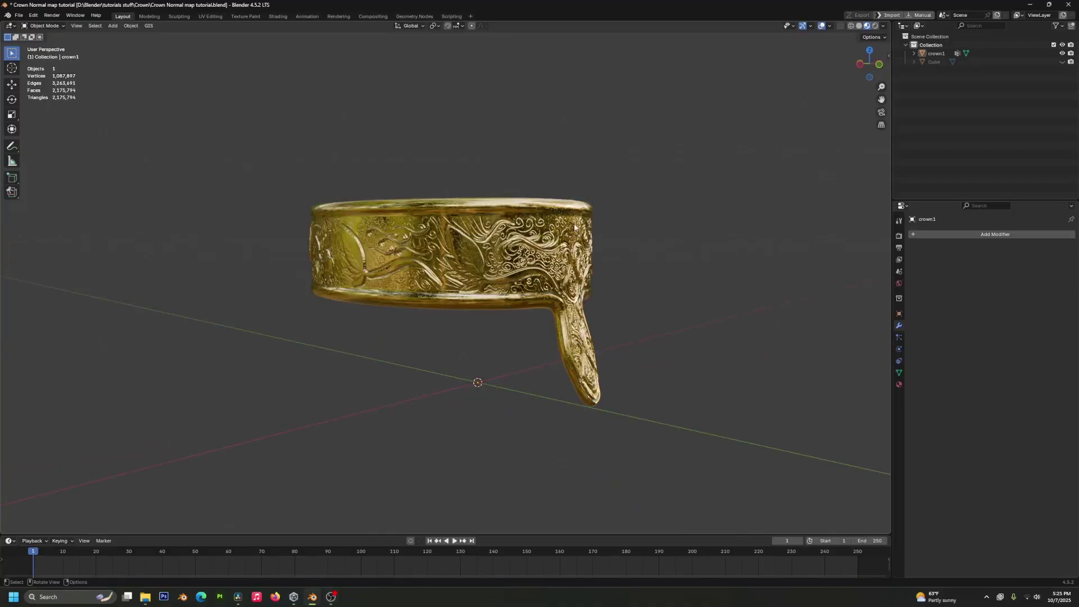
Hide the high-poly crown1 object and make the low-poly Cube object visible in the scene.
key("a")
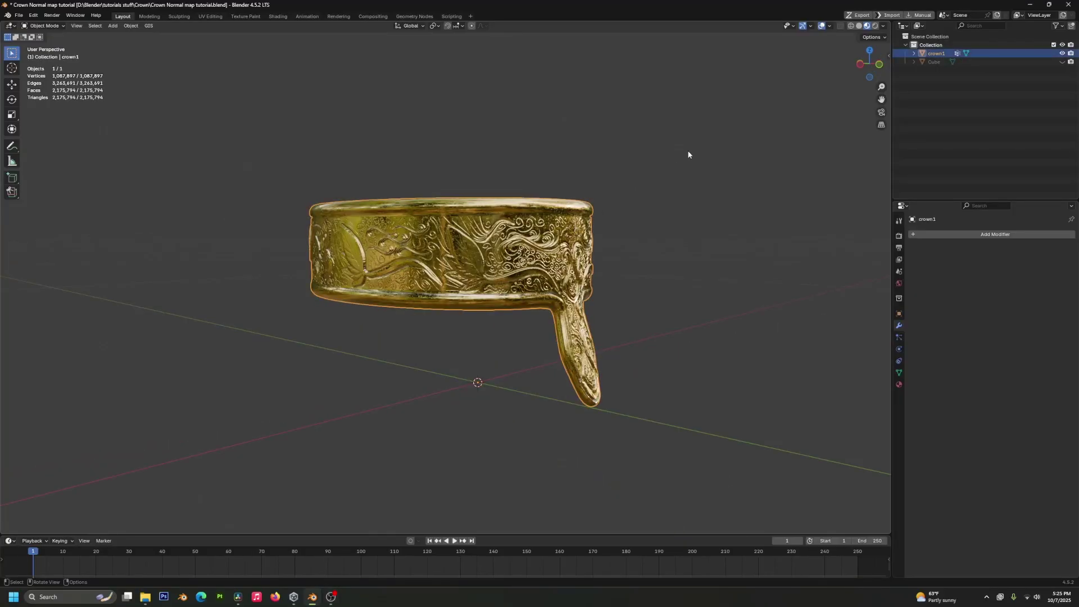
left_click(1062, 53)
left_click(1062, 61)
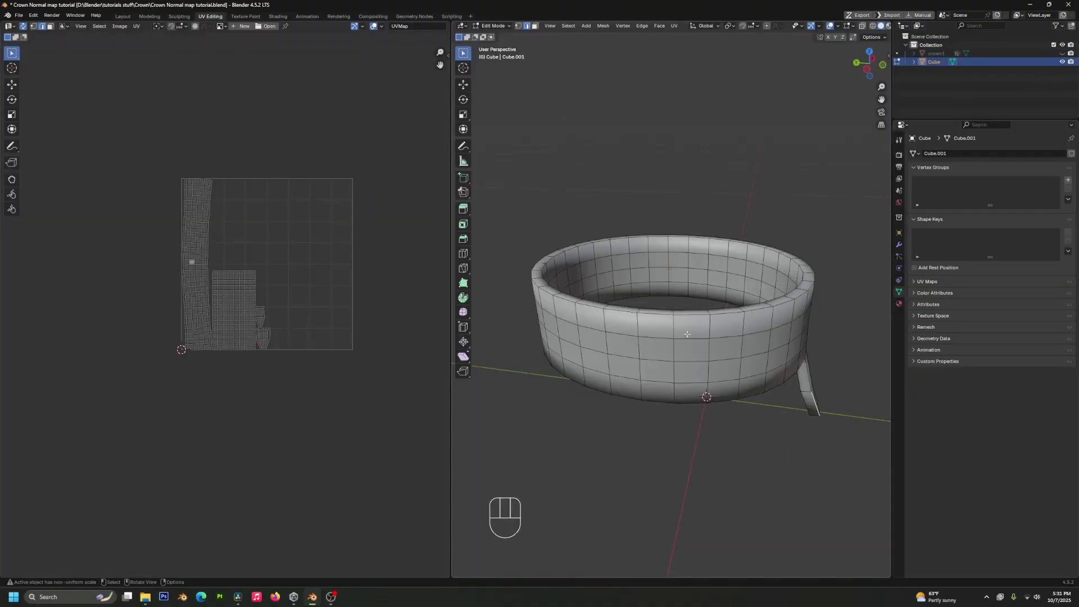
Mark seams on one vertical edge line of the band's outer wall and one of its inner wall.
key("2")
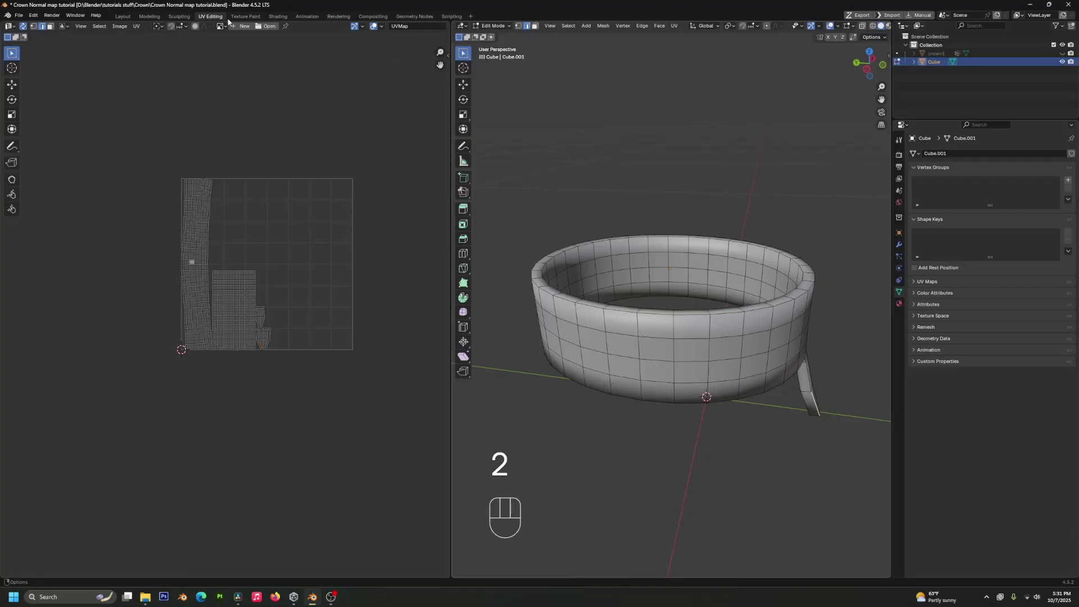
left_click(643, 348, "alt")
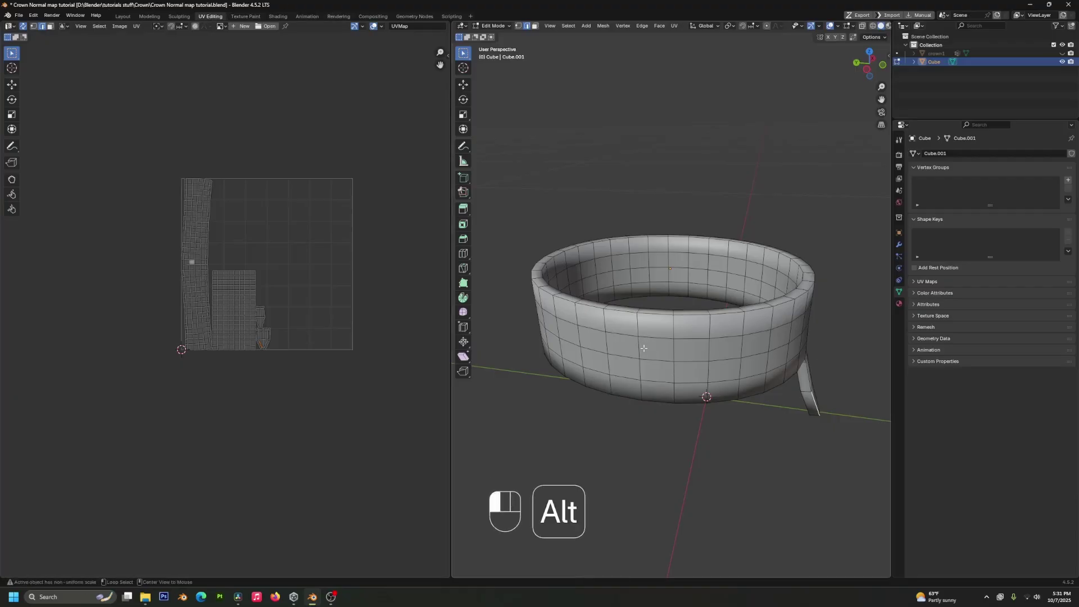
left_click(684, 260, "alt+shift")
middle_click_drag(684, 260, 709, 308)
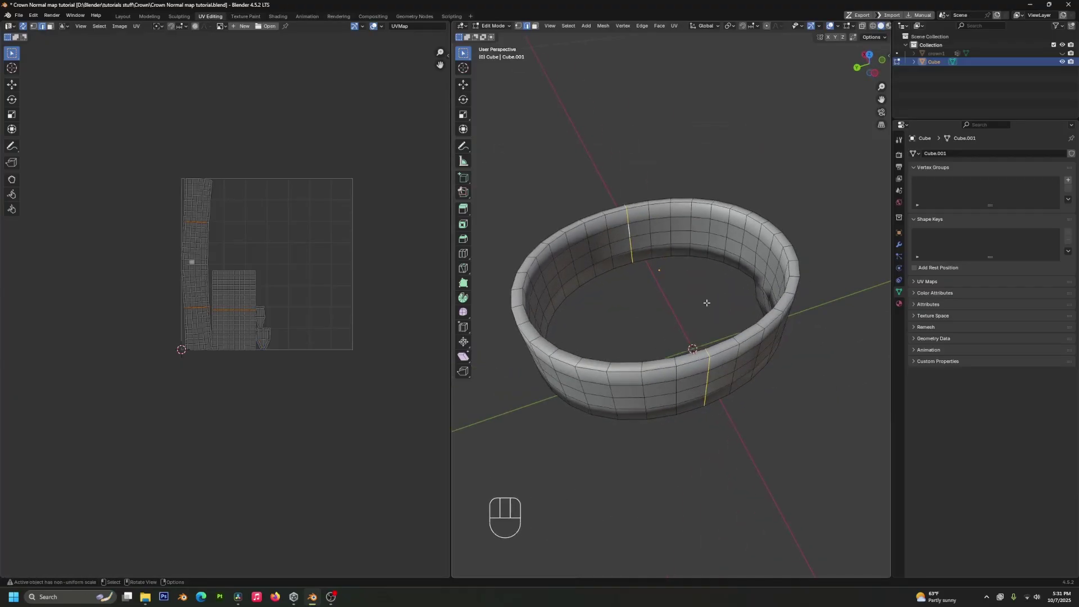
key("u")
left_click(692, 408)
Mark seams on the edge loops along the band's bottom and top rims and unwrap the whole mesh with Angle Based.
key("2")
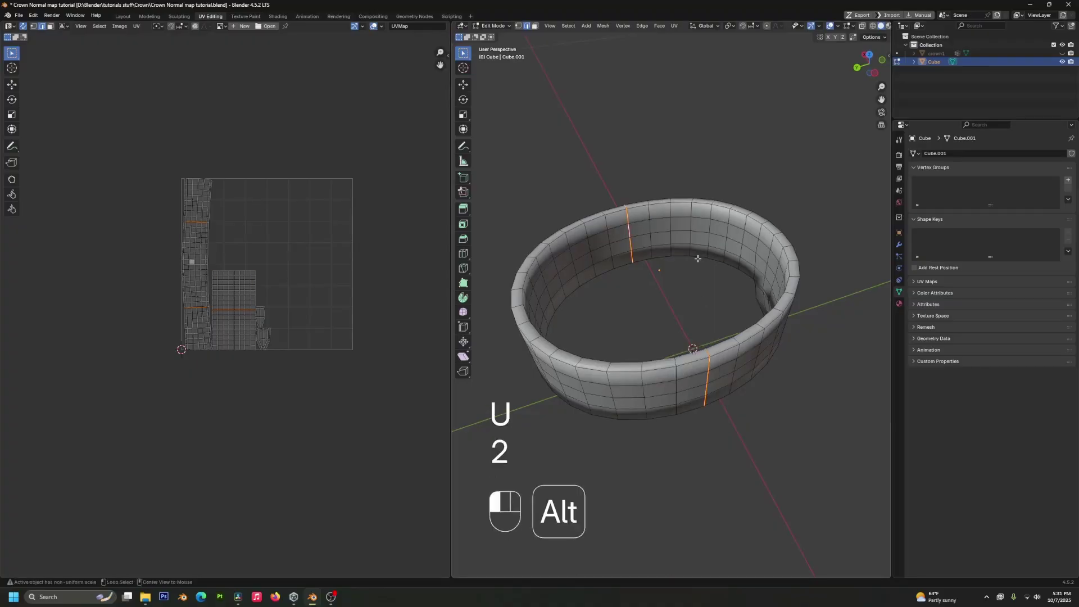
left_click(697, 256, "alt")
left_click(700, 203, "alt+shift")
key("u")
left_click(698, 204)
key("a")
key("u")
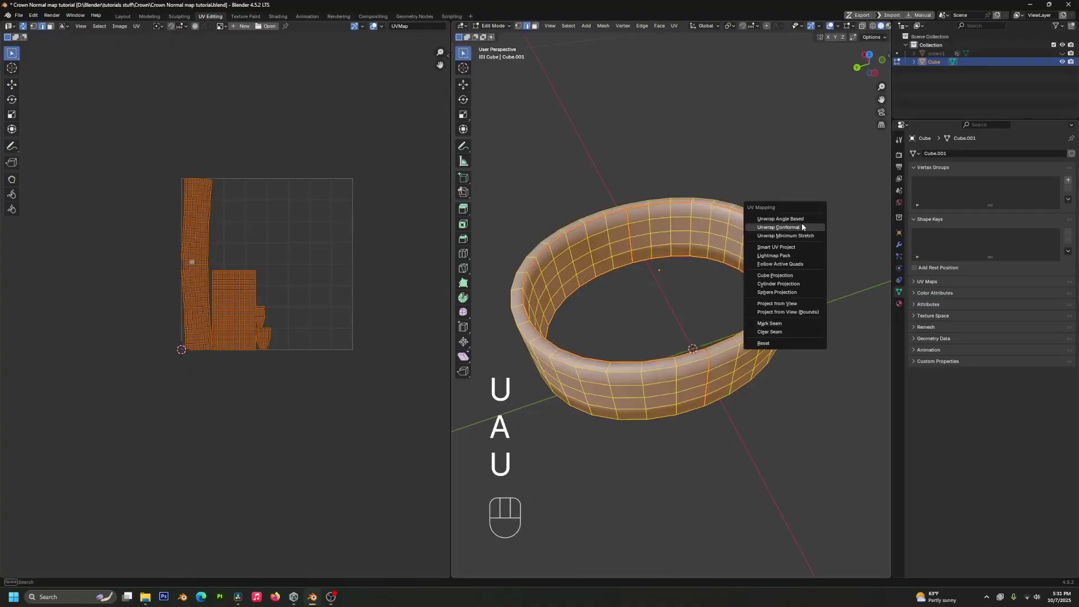
left_click(803, 219)
Mark a seam on the edge loop where the prong joins the band and unwrap the whole mesh again.
middle_click_drag(804, 219, 845, 366)
key("2")
key("alt+a")
left_click(615, 341, "shift")
scroll(615, 341, "up", 3)
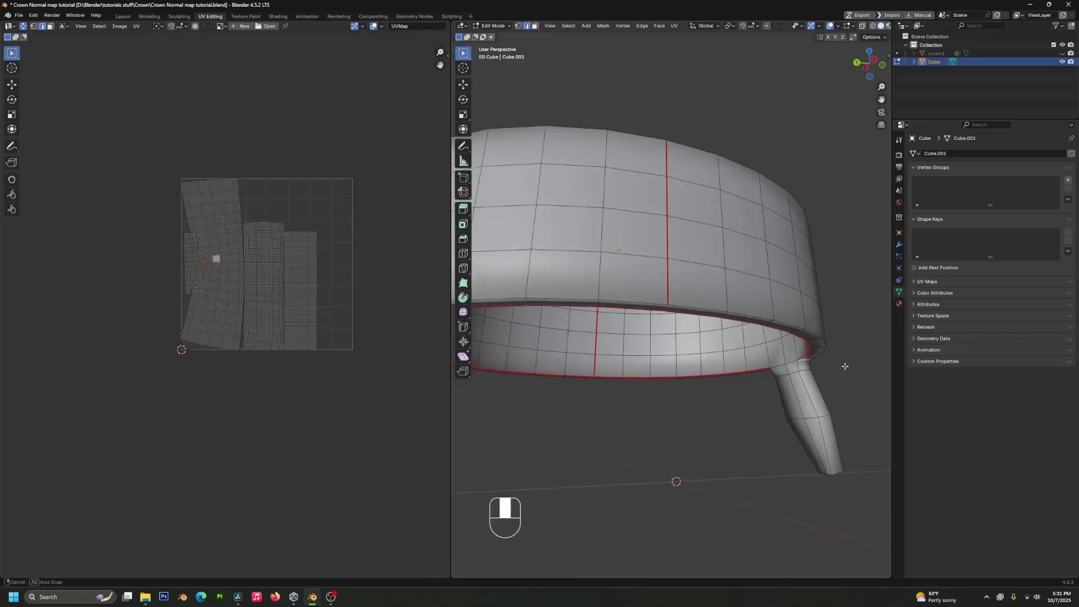
left_click(776, 366, "alt+shift")
key("u")
key("u")
key("u")
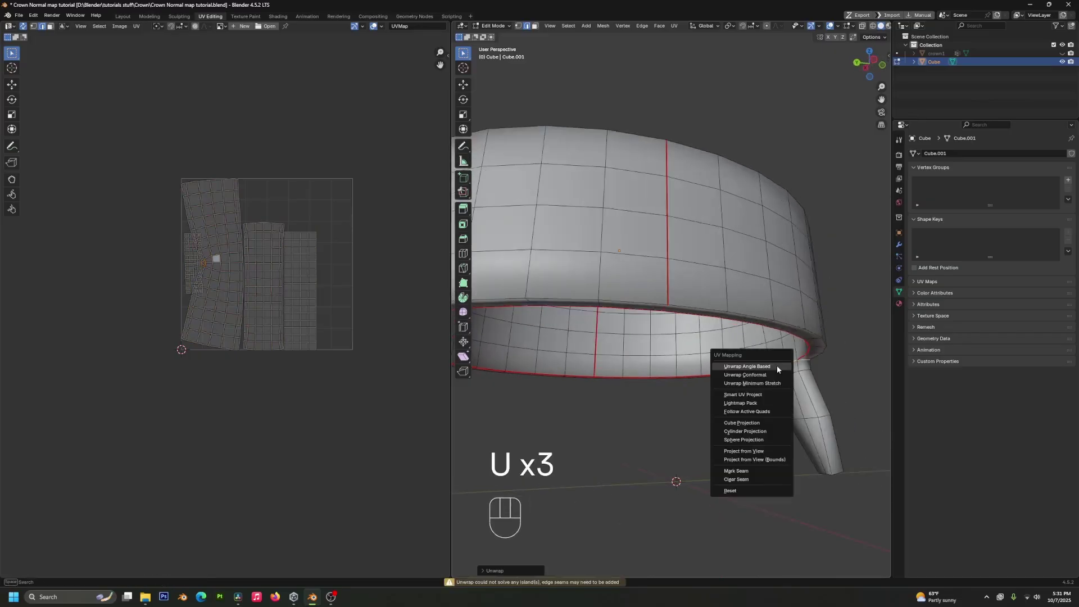
left_click(752, 474)
key("a")
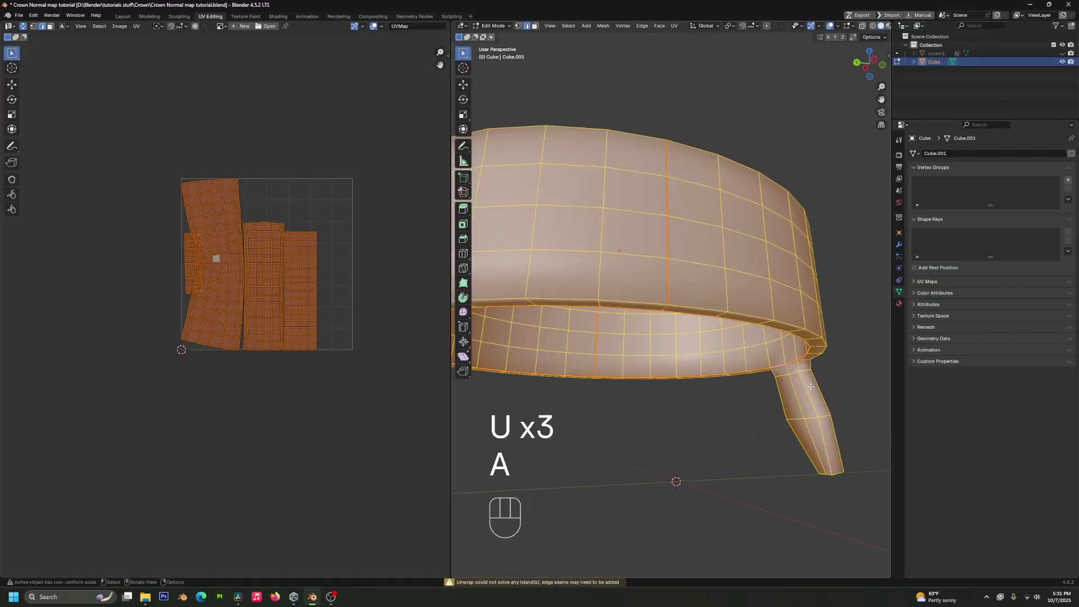
key("u")
left_click(779, 284)
Mark a seam on the edge path running down the prong's inner side to its tip.
key("2")
middle_click_drag(780, 283, 725, 281, "shift")
left_click(726, 281)
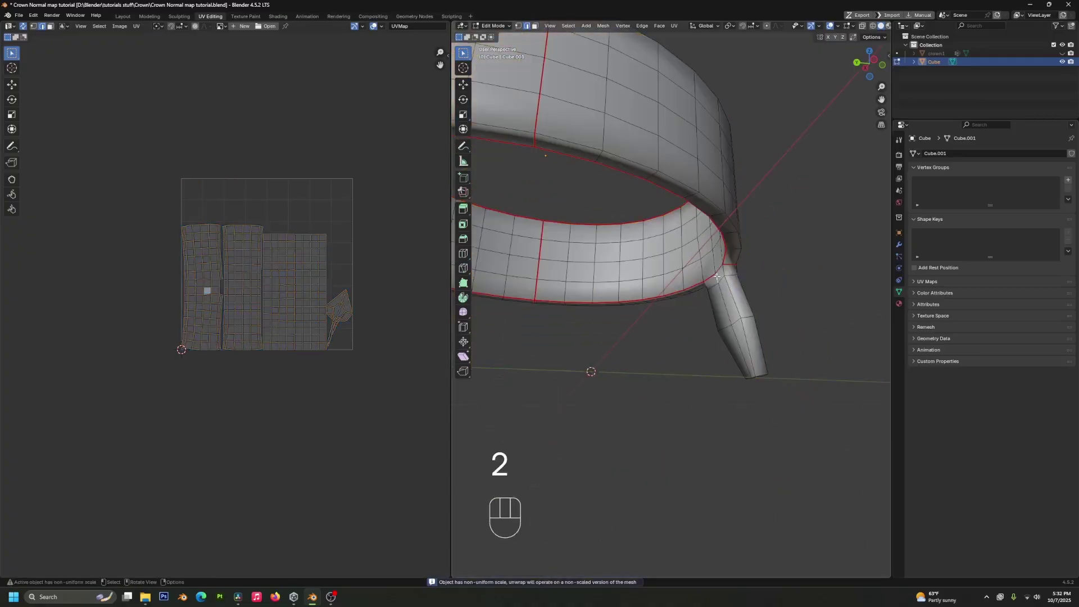
left_click(739, 359, "ctrl")
middle_click_drag(739, 360, 674, 326)
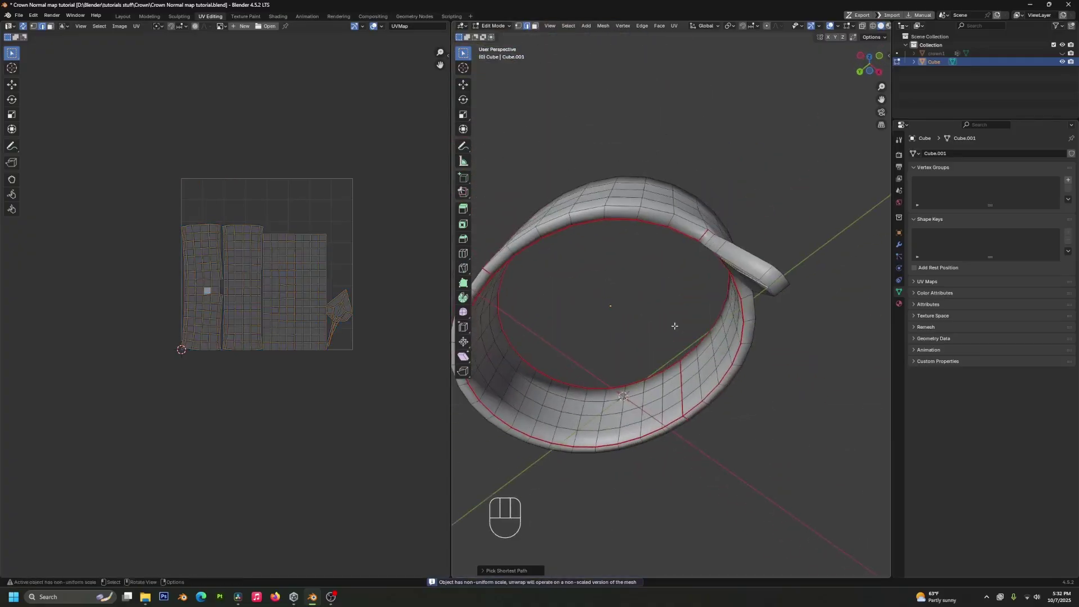
left_click(770, 281, "shift")
key("u")
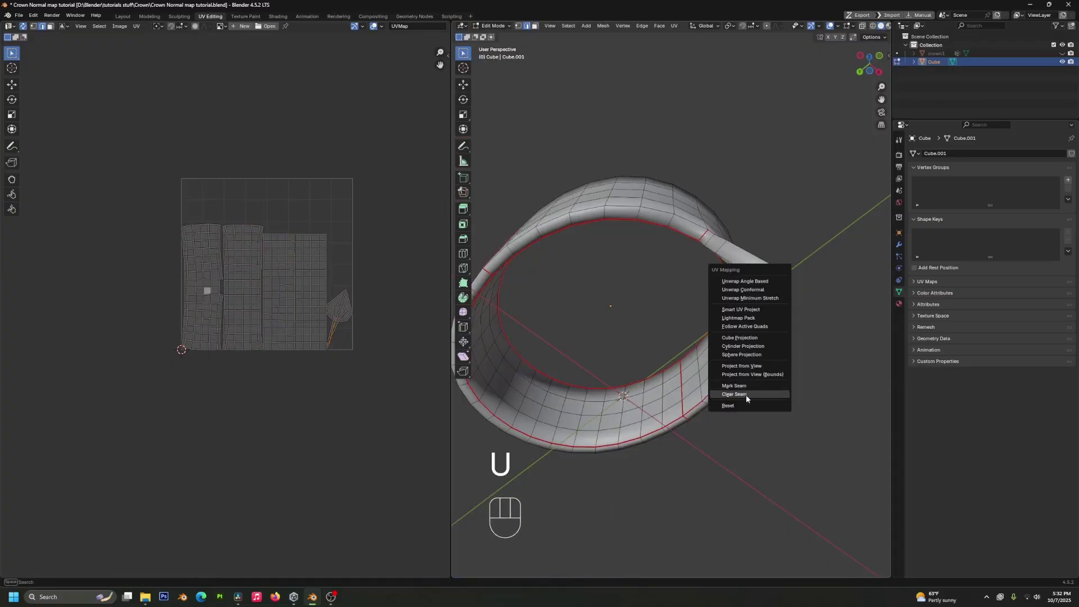
left_click(743, 386)
Unwrap the entire mesh with Angle Based using the new prong seam and inspect the UV islands.
key("a")
key("u")
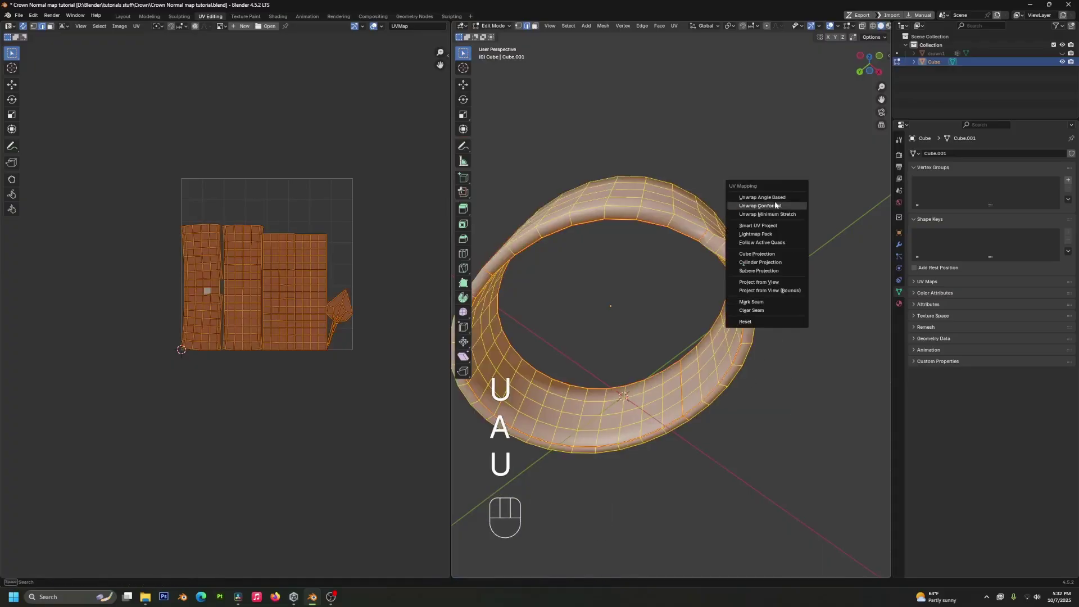
left_click(763, 197)
scroll(294, 200, "up", 4)
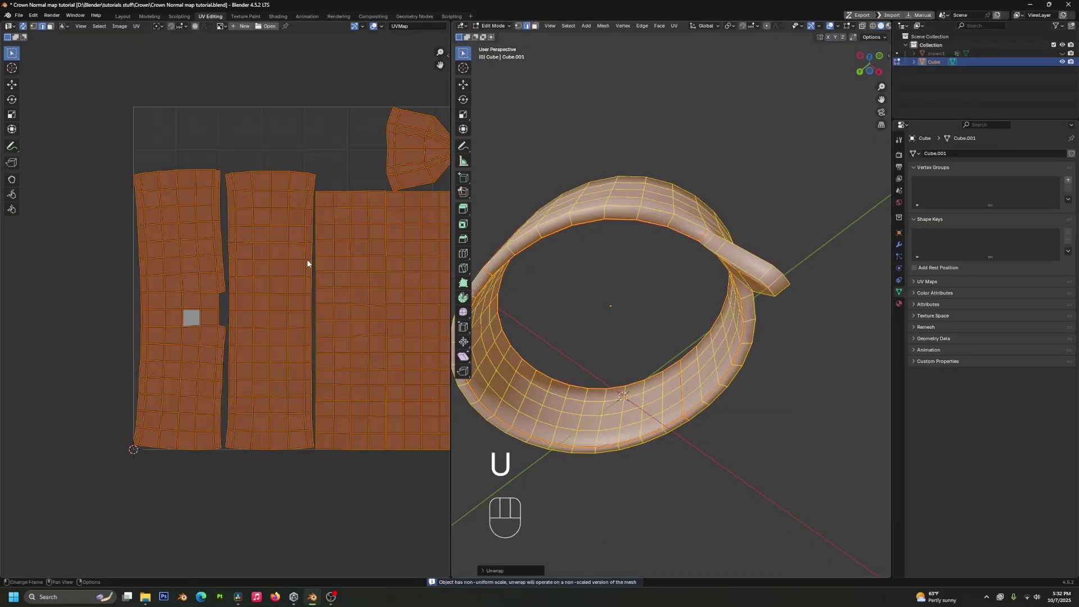
scroll(260, 307, "down", 1)
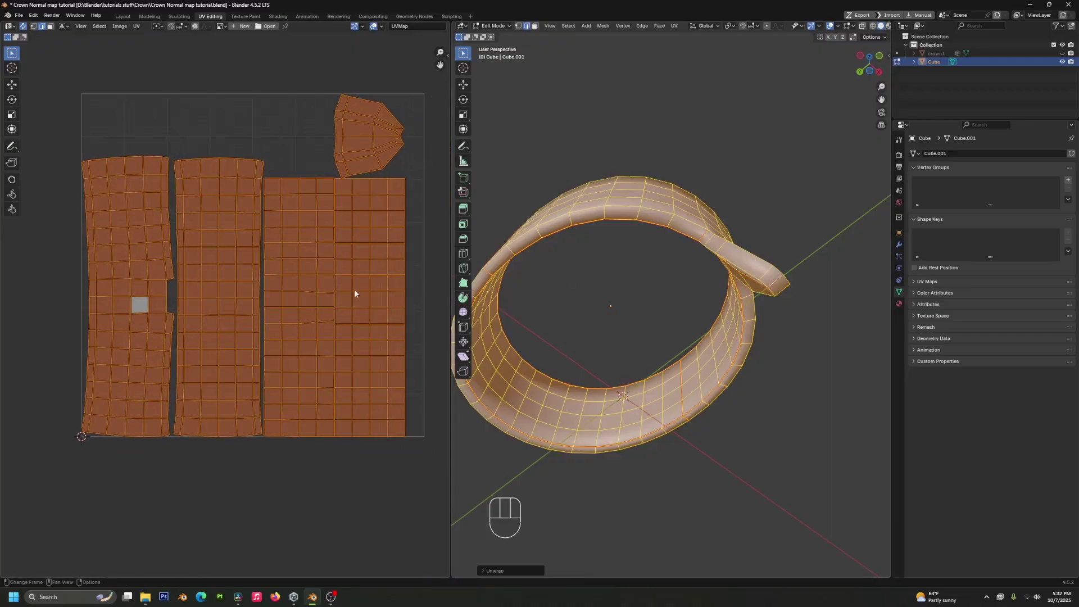
middle_click_drag(596, 281, 646, 315)
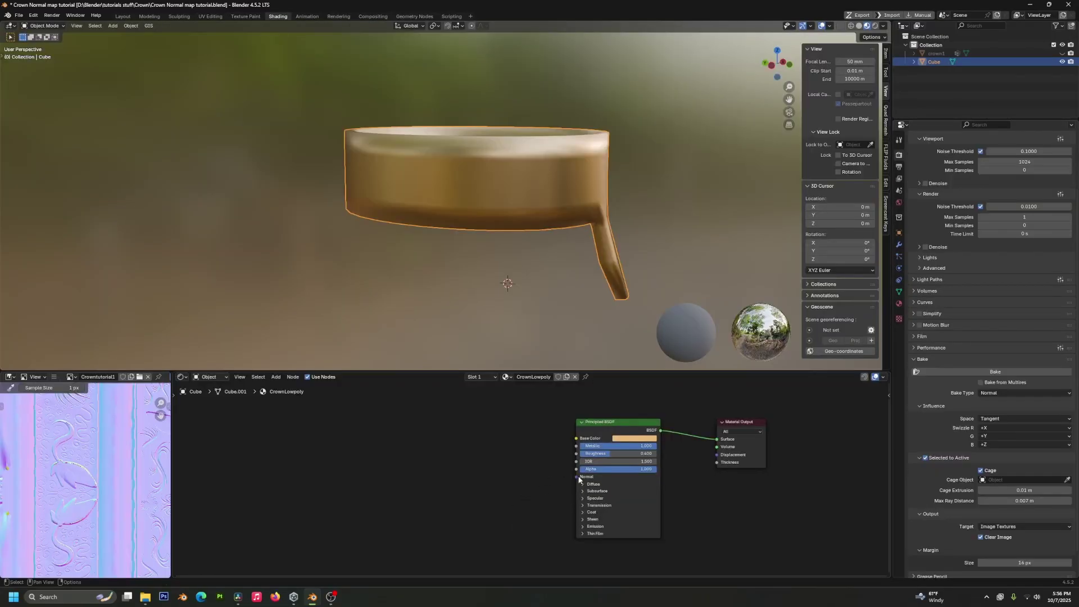
Add a Normal Map node connected to the Principled BSDF's Normal input and place it beside the shader.
left_click_drag(577, 477, 497, 484)
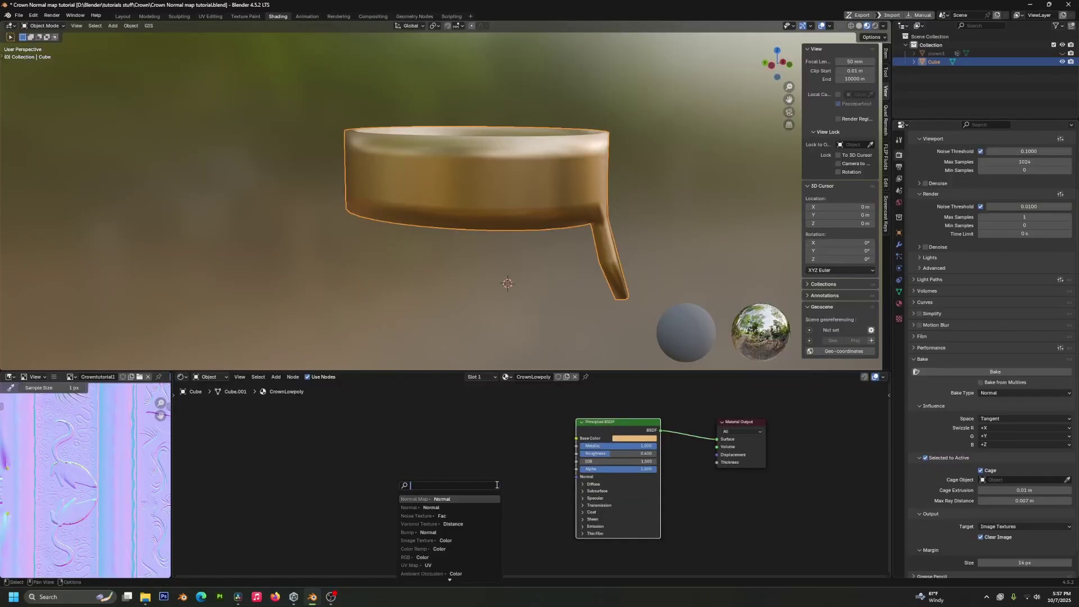
type("normal map")
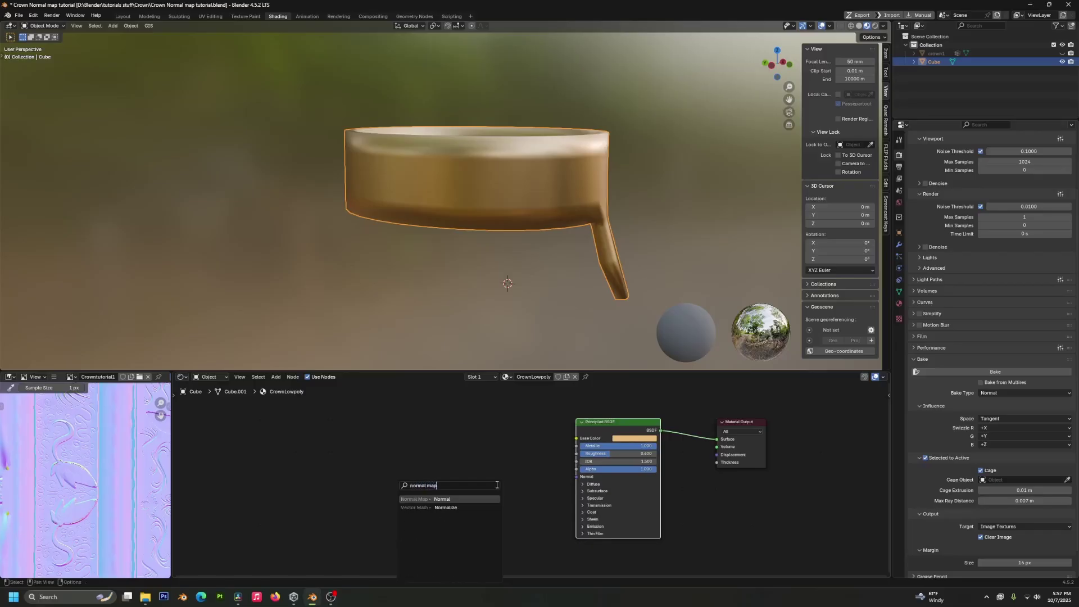
key("Return")
left_click(496, 485)
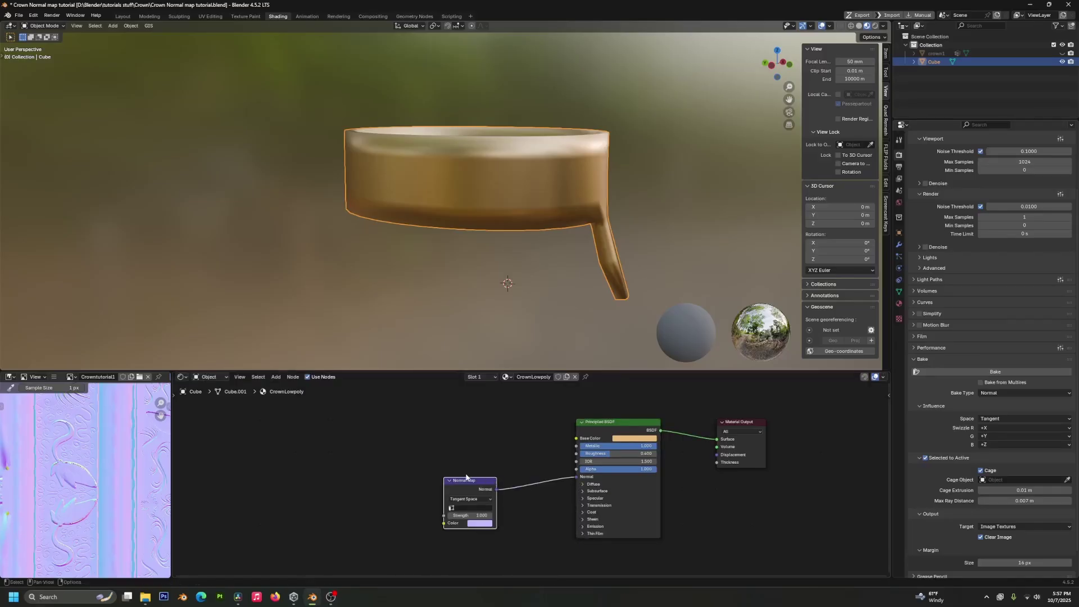
left_click_drag(480, 484, 499, 472)
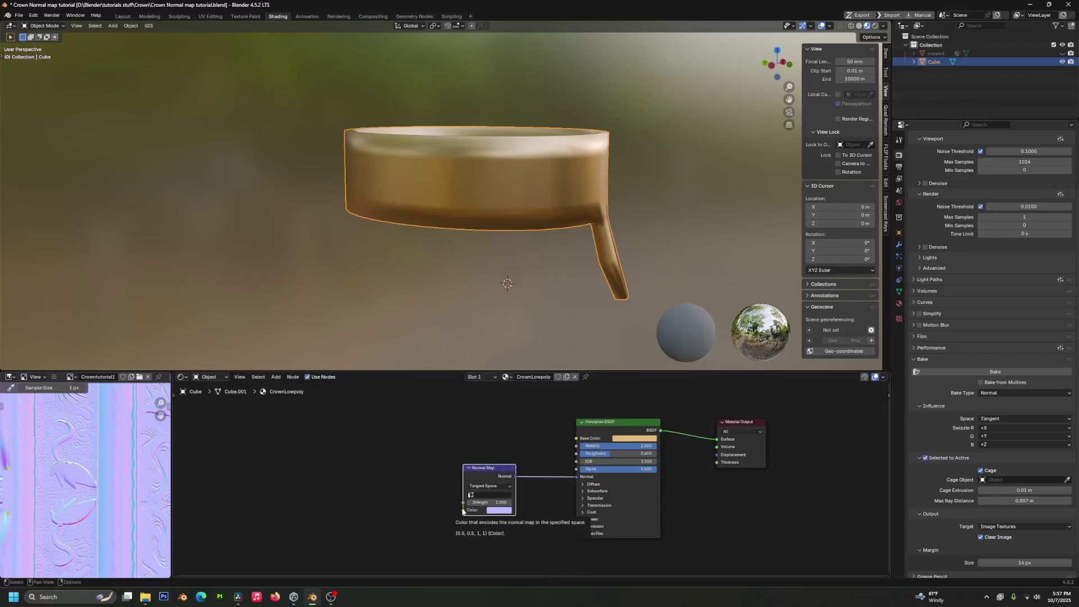
Add an Image Texture node with its Color output feeding the Normal Map node's Color input.
left_click_drag(462, 510, 398, 513)
type("image")
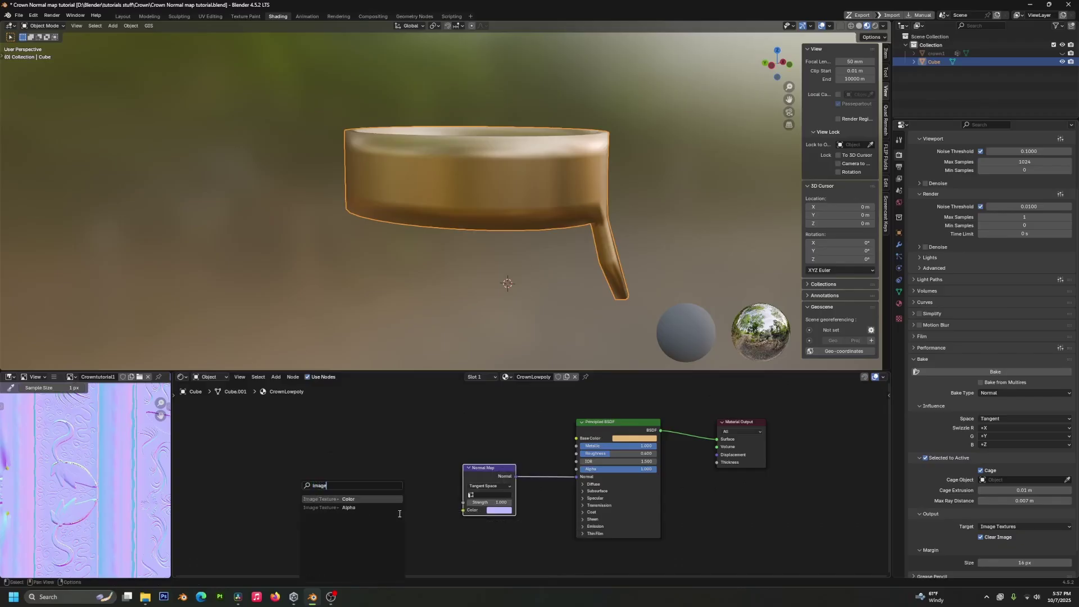
key("Return")
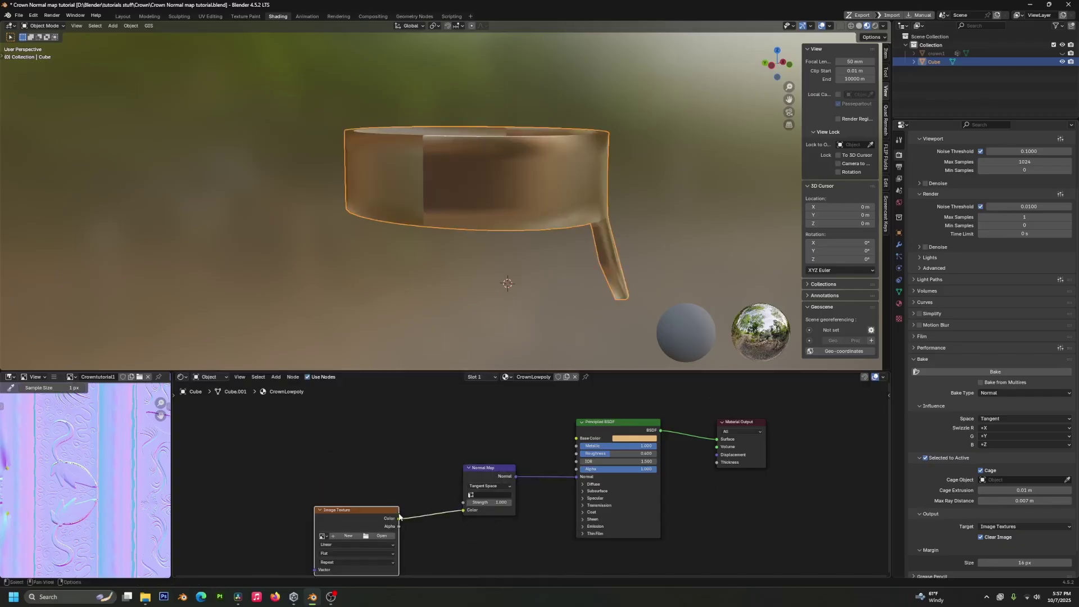
middle_click_drag(422, 520, 517, 429)
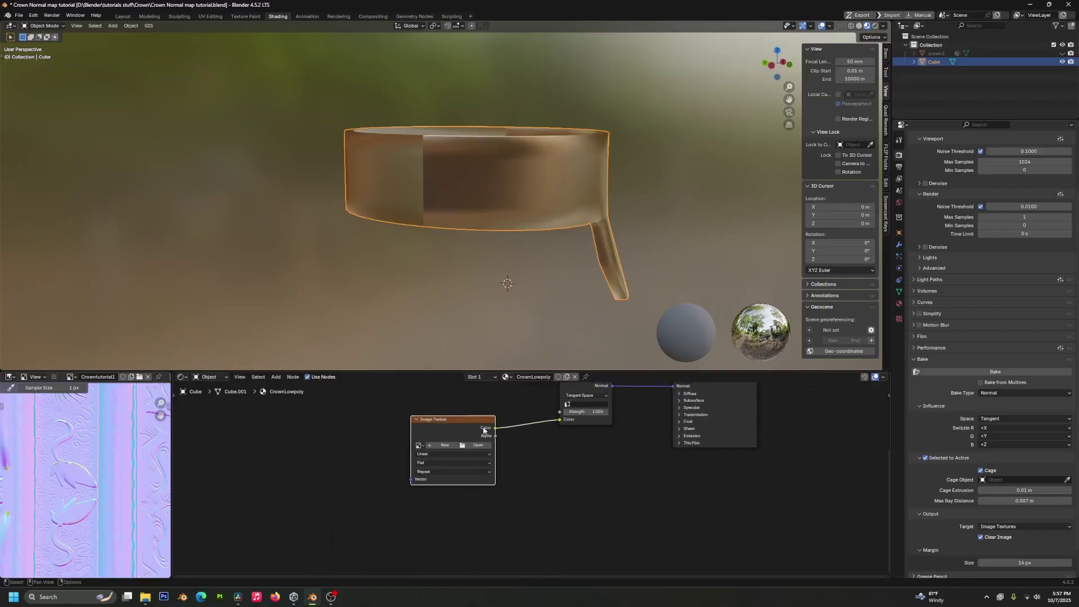
Start a new image in the Image Texture node and name it "Crowntutorialnormal 2".
left_click(440, 447)
type("C")
key("BackSpace")
key("Return")
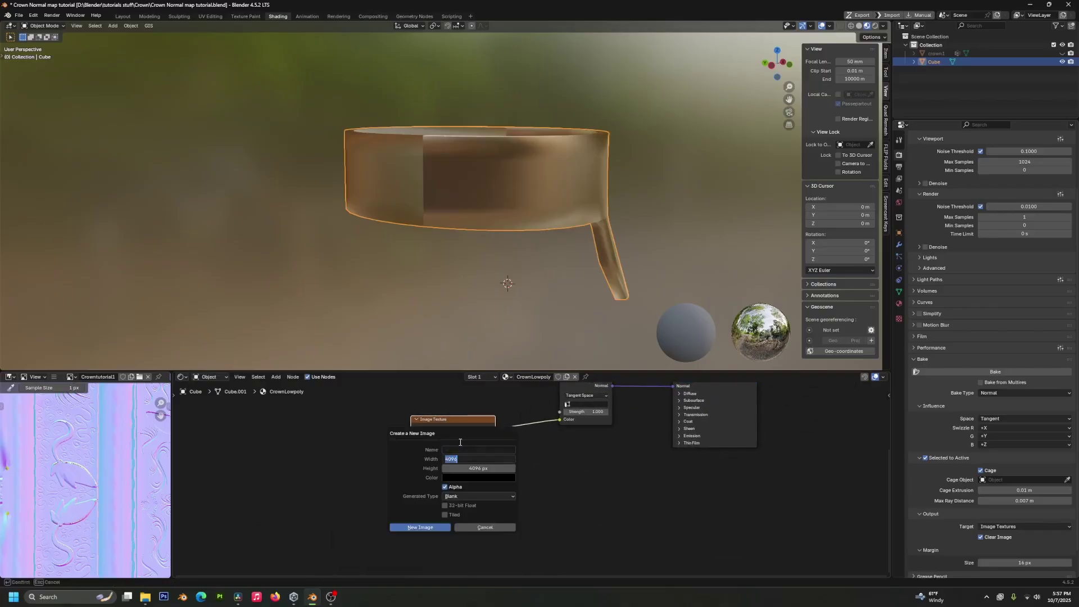
left_click(453, 451)
type("Cr")
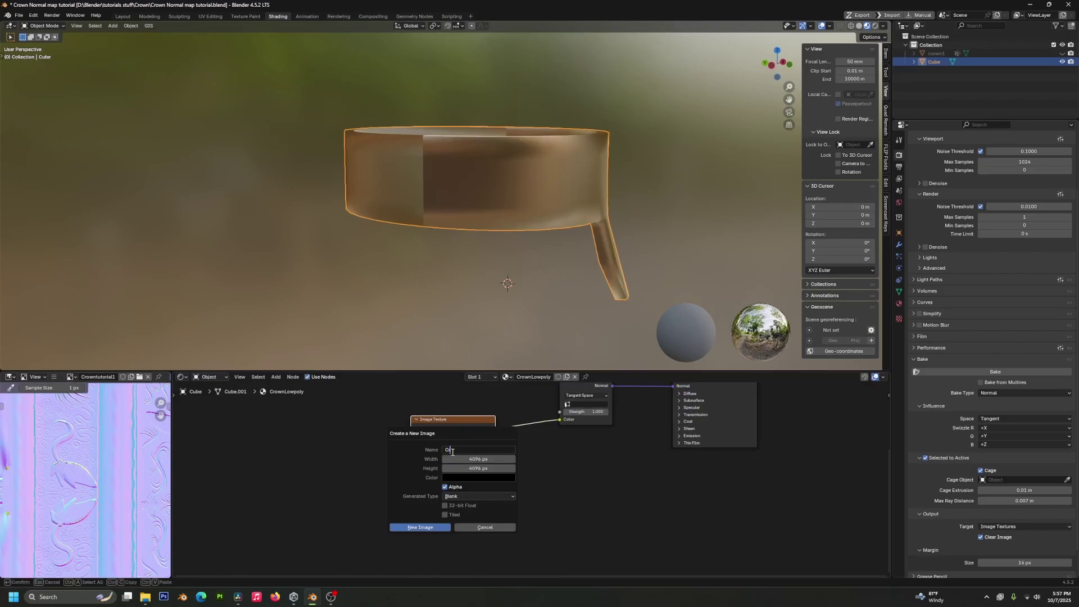
type("owntutorialnormal 2")
Create the image at 1024 px width and 1024 px height and make its texture node active.
left_click(461, 457)
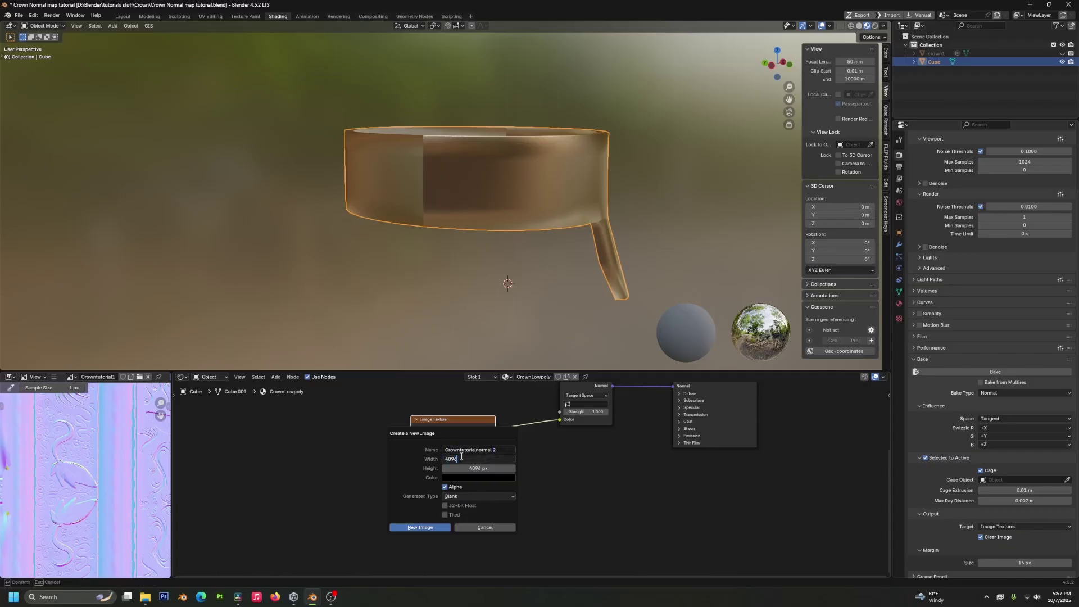
key("BackSpace")
key("BackSpace")
key("BackSpace")
key("BackSpace")
type("1024")
key("BackSpace")
key("Tab")
type("1024")
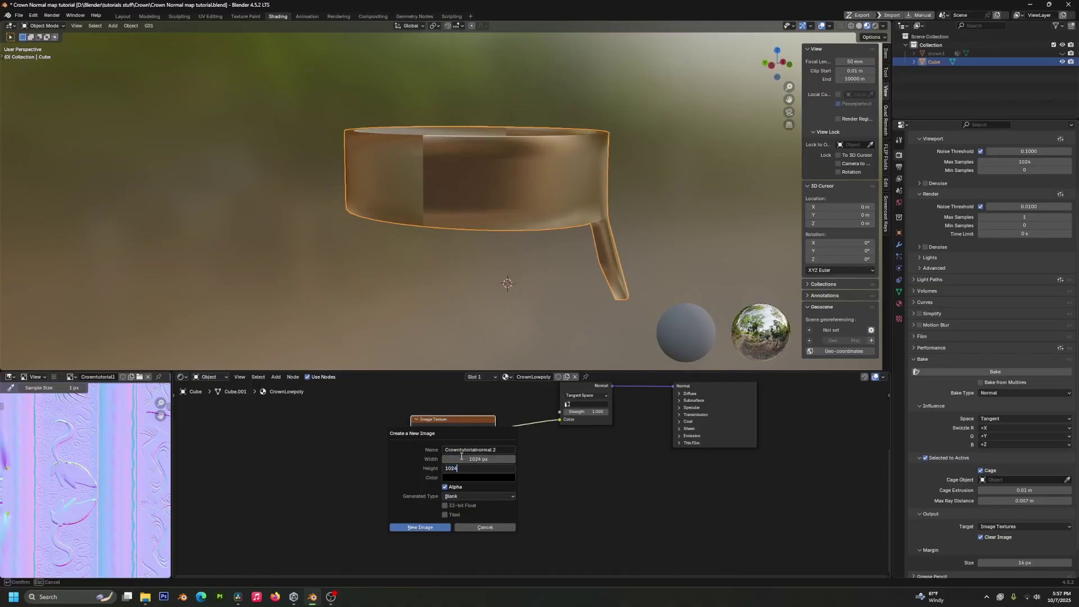
key("Return")
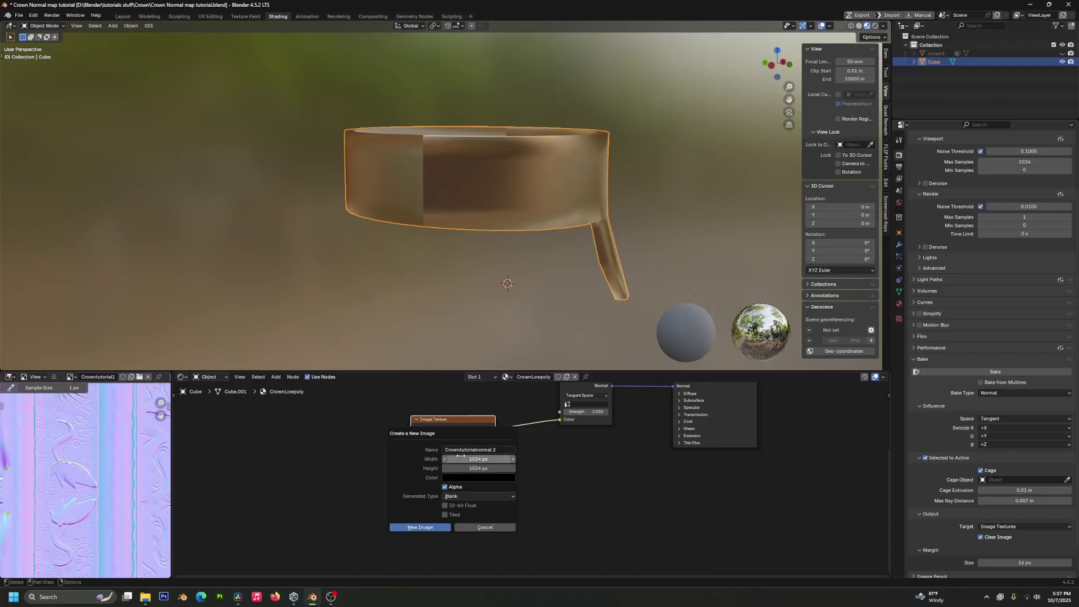
left_click(440, 528)
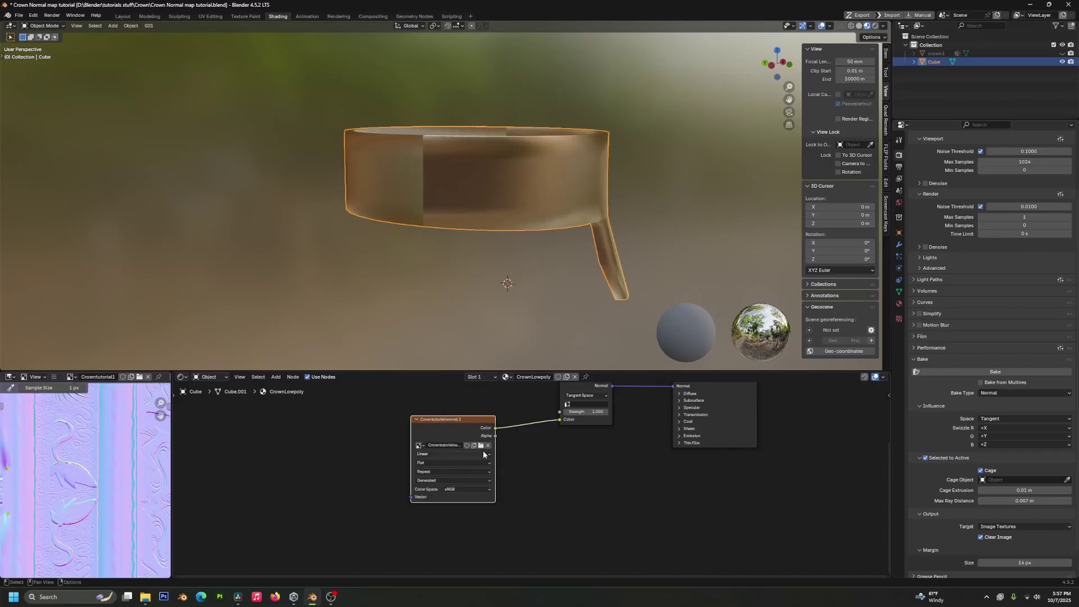
left_click(462, 424)
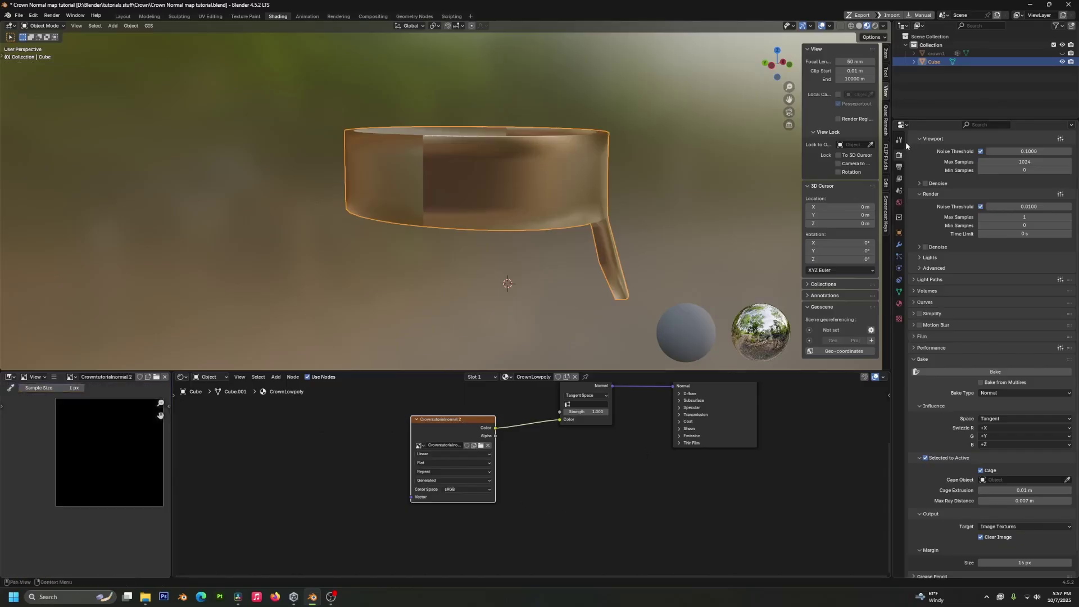
Set the bake type to Normal in the render settings and expand the Selected to Active options.
left_click(900, 141)
left_click(900, 154)
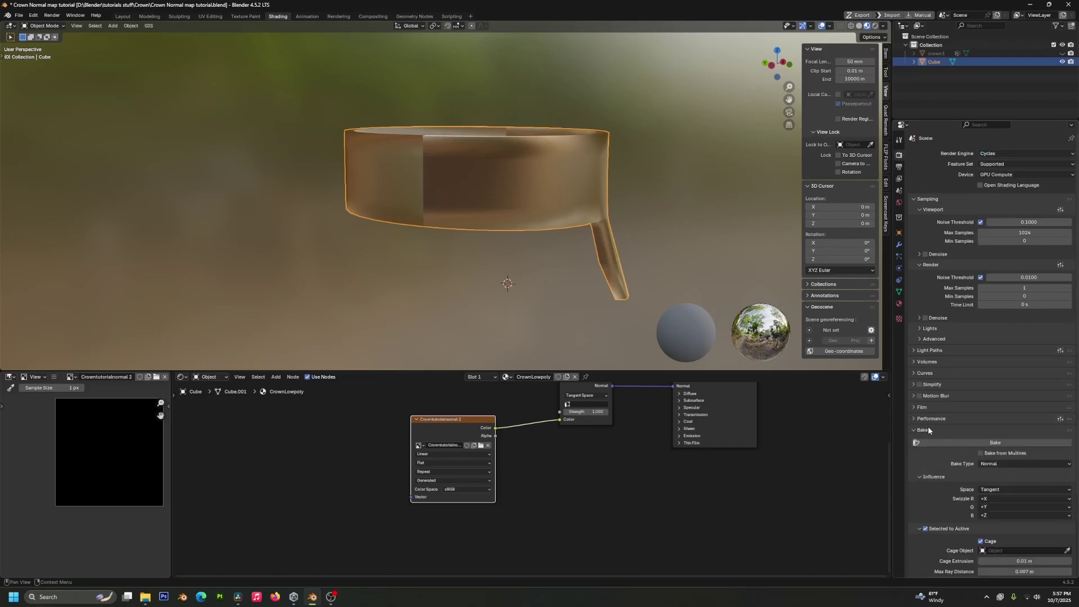
left_click(1032, 467)
left_click(1001, 474)
left_click(1004, 464)
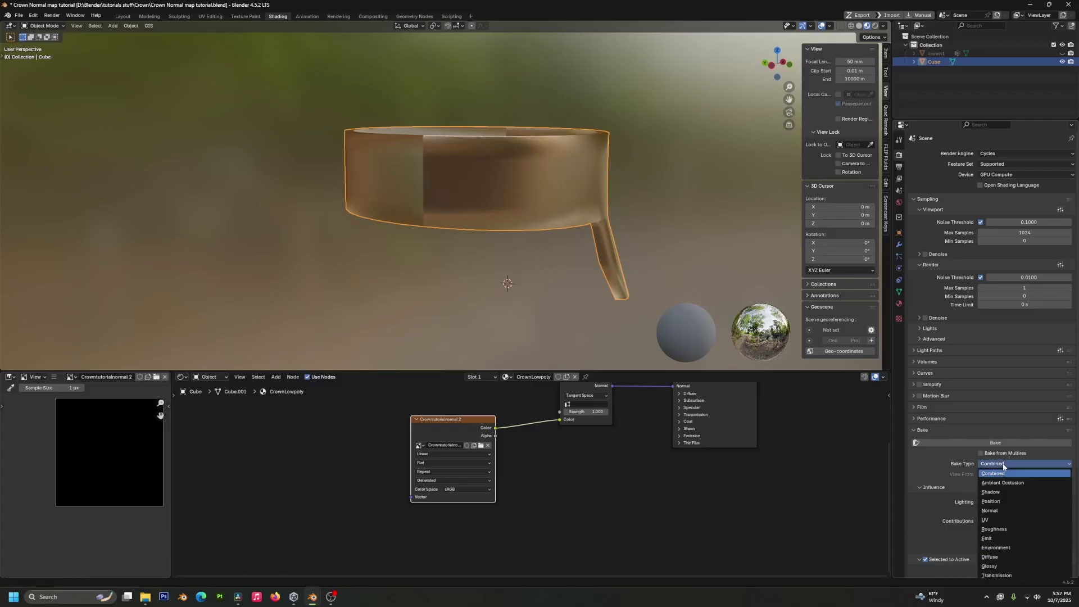
left_click(1003, 509)
scroll(1007, 496, "down", 2)
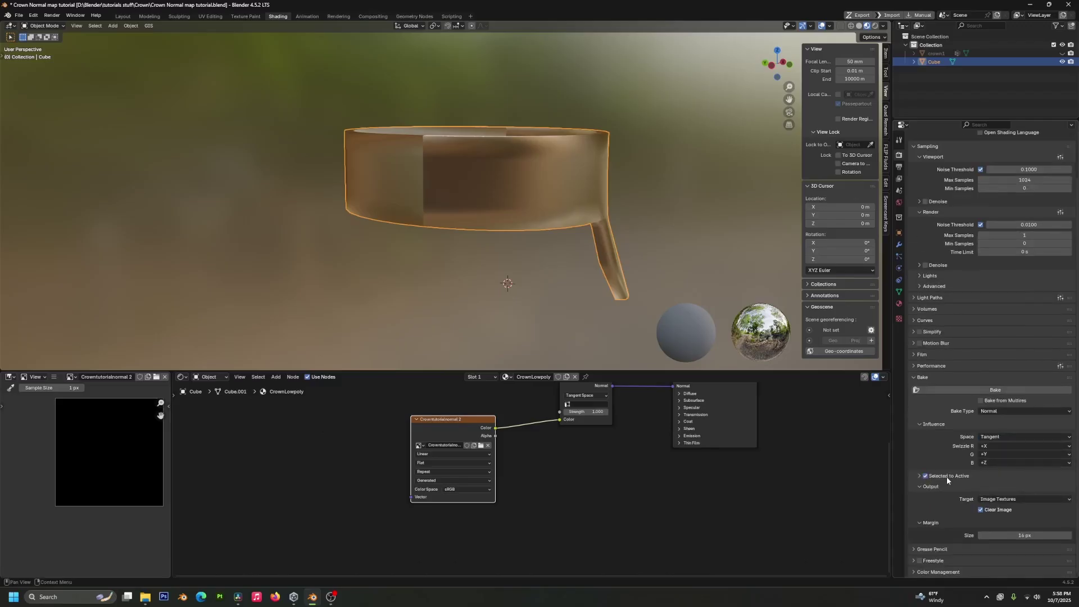
scroll(947, 477, "down", 2)
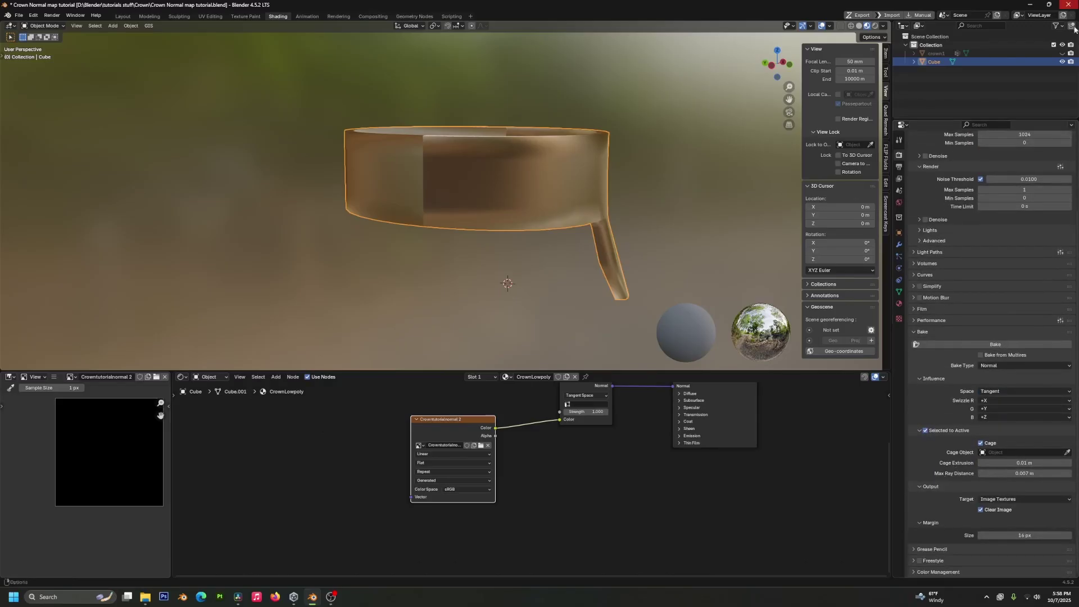
Show the high-poly crown again and check where it overlaps the low-poly crown from several angles.
left_click(1063, 53)
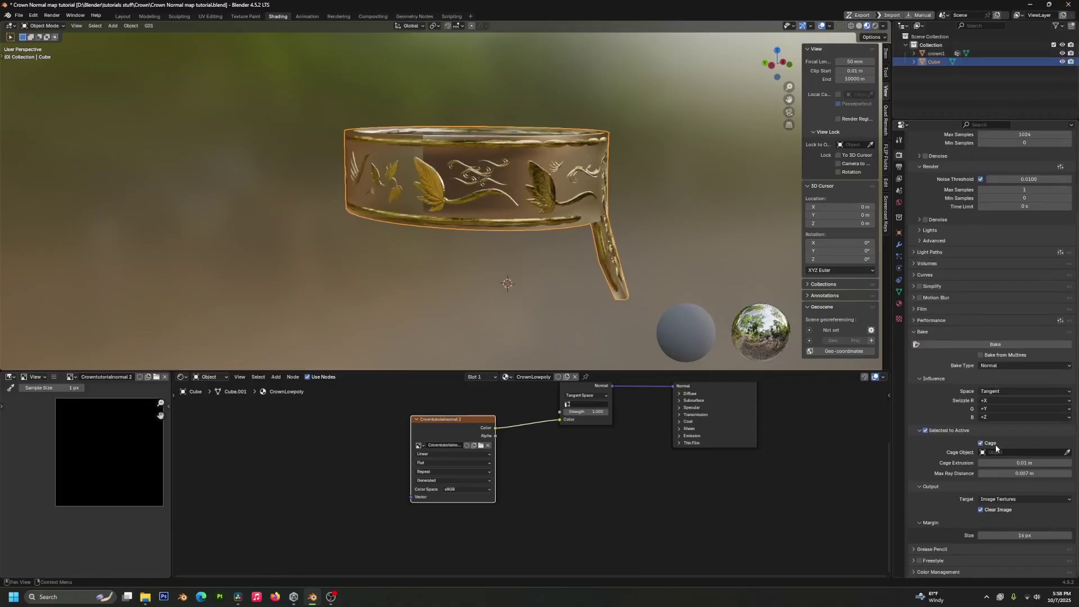
scroll(997, 453, "up", 1)
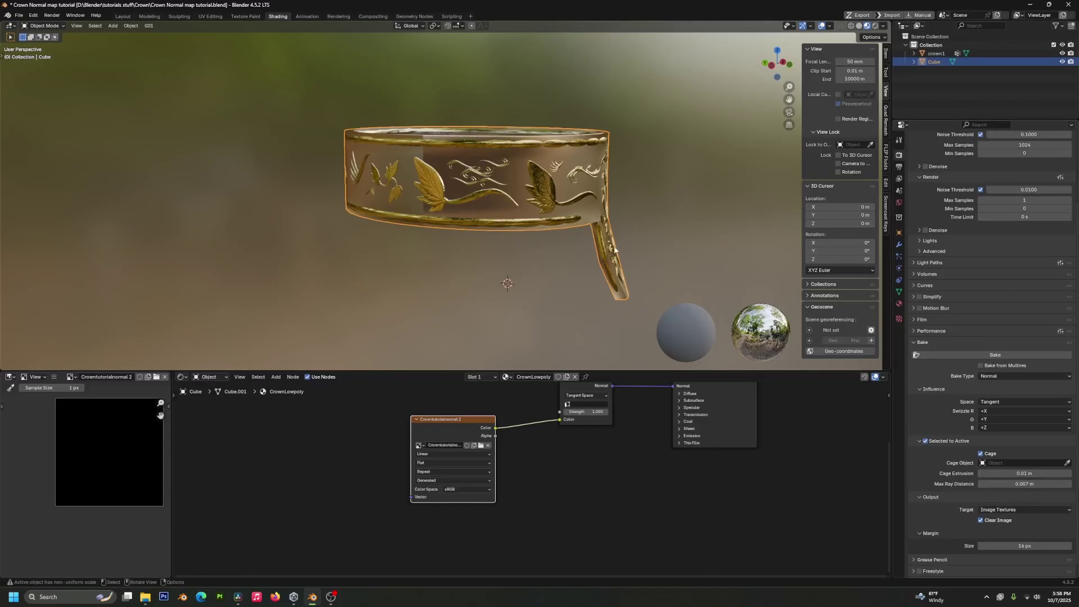
middle_click_drag(613, 250, 532, 232)
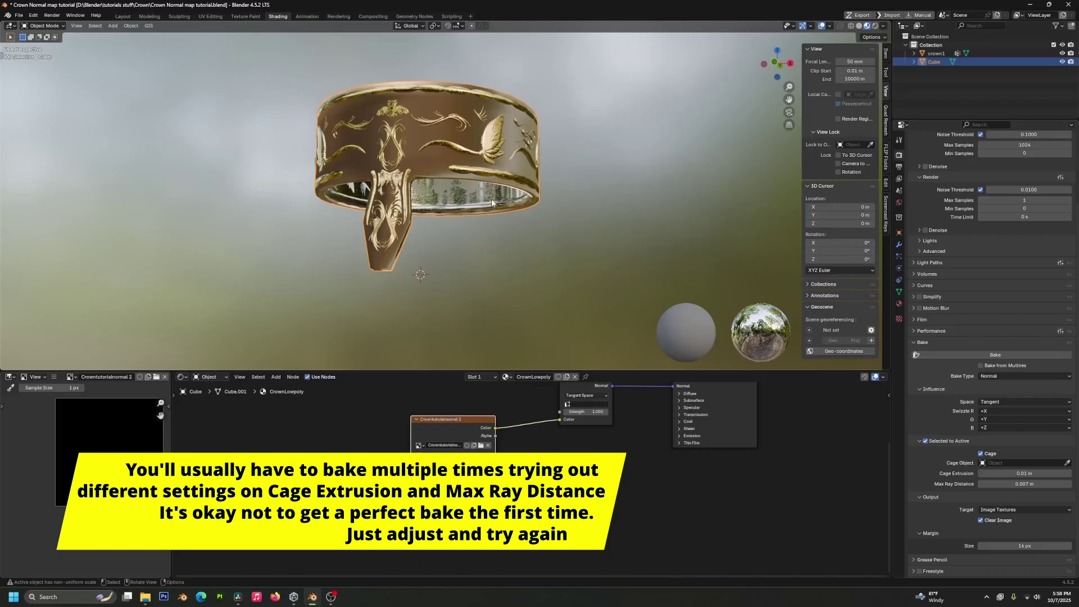
middle_click_drag(496, 206, 572, 231)
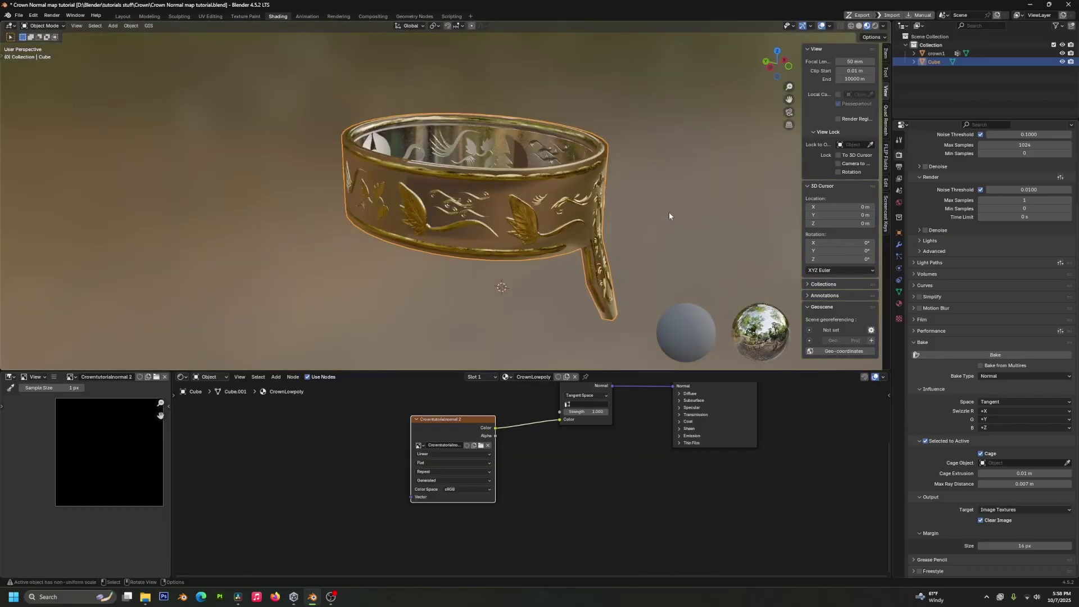
middle_click_drag(669, 216, 641, 236)
Add a Displace modifier to the low-poly crown.
left_click(900, 245)
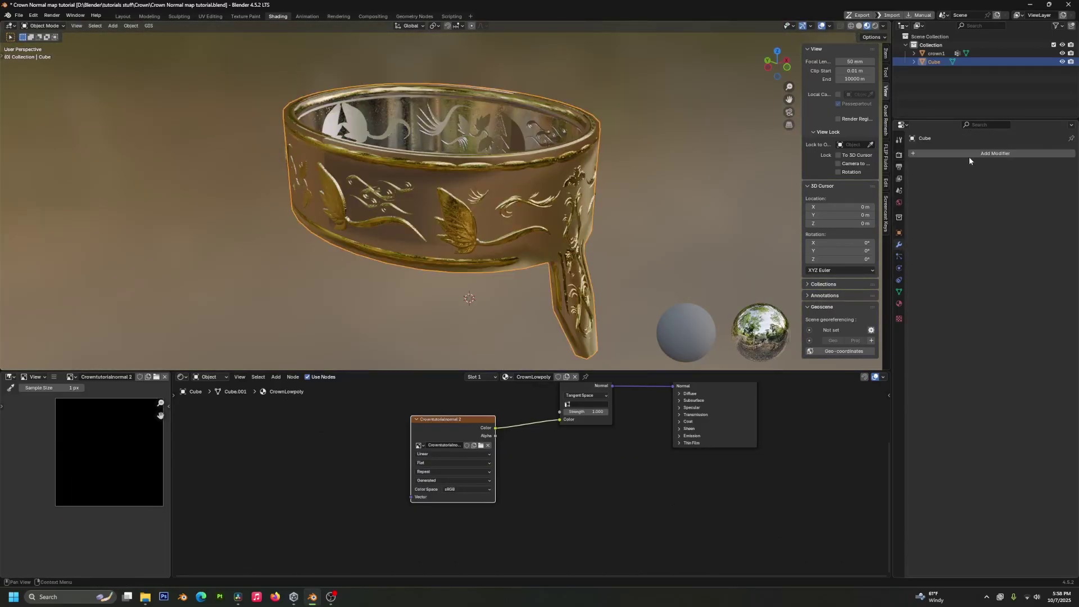
left_click(970, 155)
mouse_move(944, 175)
left_click(933, 204)
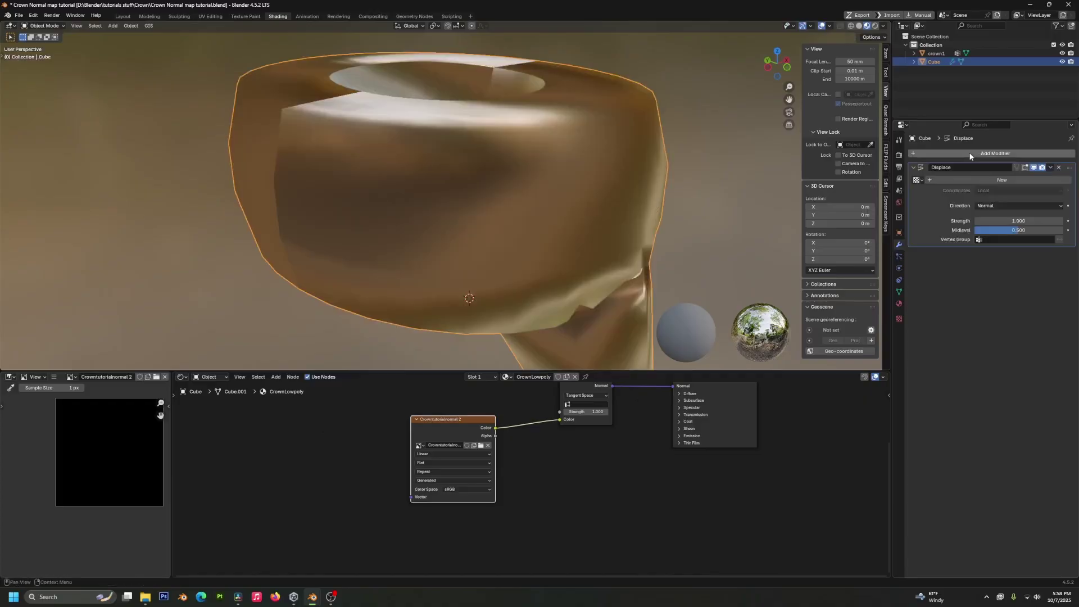
Tune the Displace modifier's strength by trying 0.1, 0.03 and 0.04, and settle on 0.05.
left_click(1039, 220)
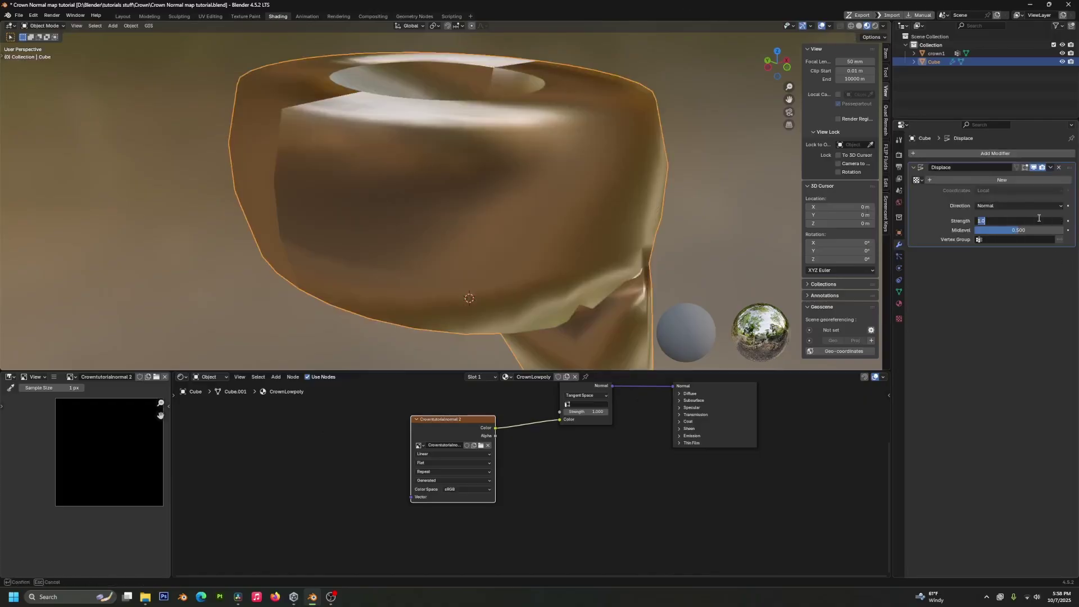
type("0.1")
key("Return")
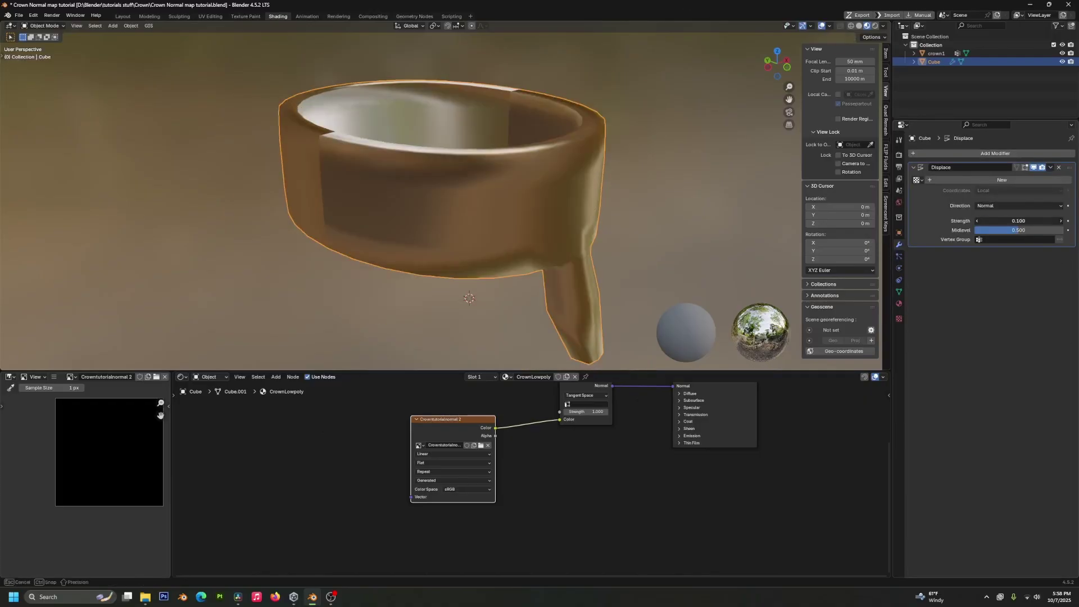
left_click_drag(1038, 219, 1016, 220)
left_click(1038, 220)
type("0.03")
key("Return")
left_click(1038, 220)
type("0.04")
key("Return")
left_click(1039, 220)
type("0")
key("Return")
Disconnect the image texture from the Normal Map node and bake the normal map with both crowns selected, the low-poly one active.
left_click(898, 154)
middle_click_drag(565, 419, 620, 461)
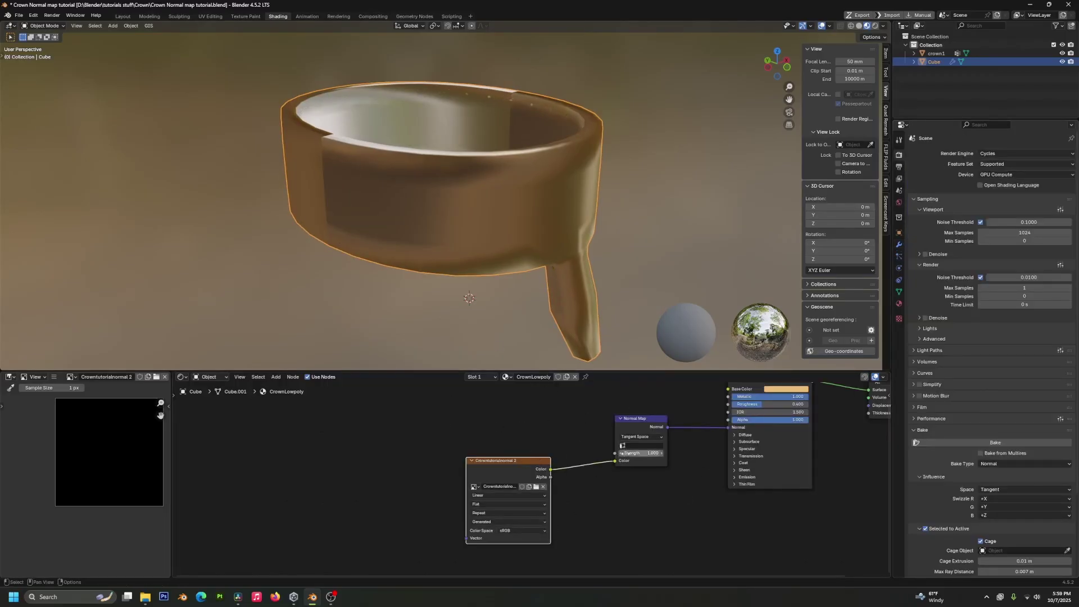
left_click_drag(615, 461, 571, 471)
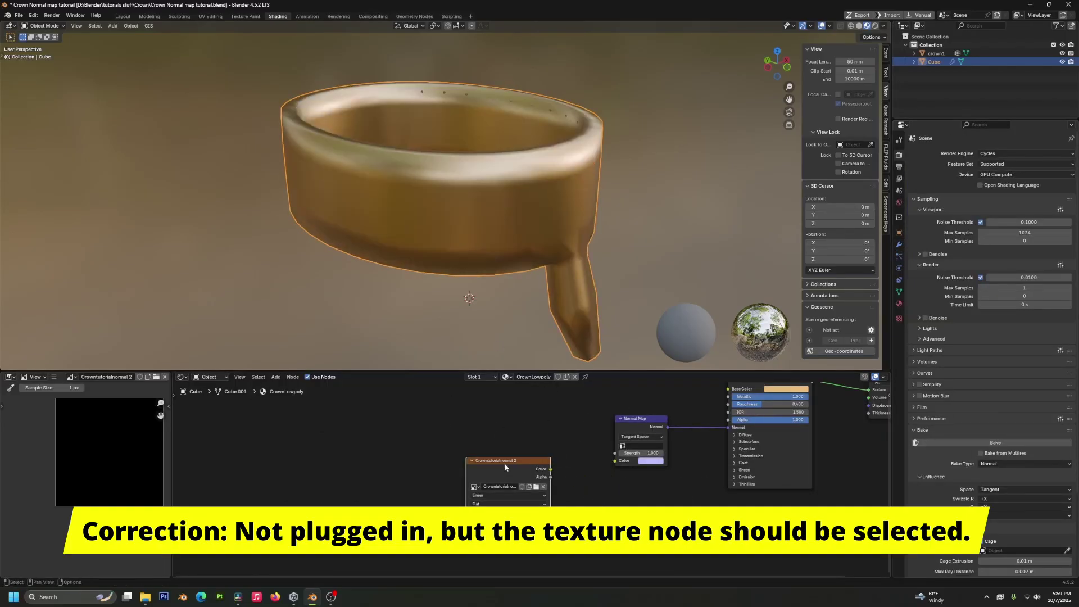
key("a")
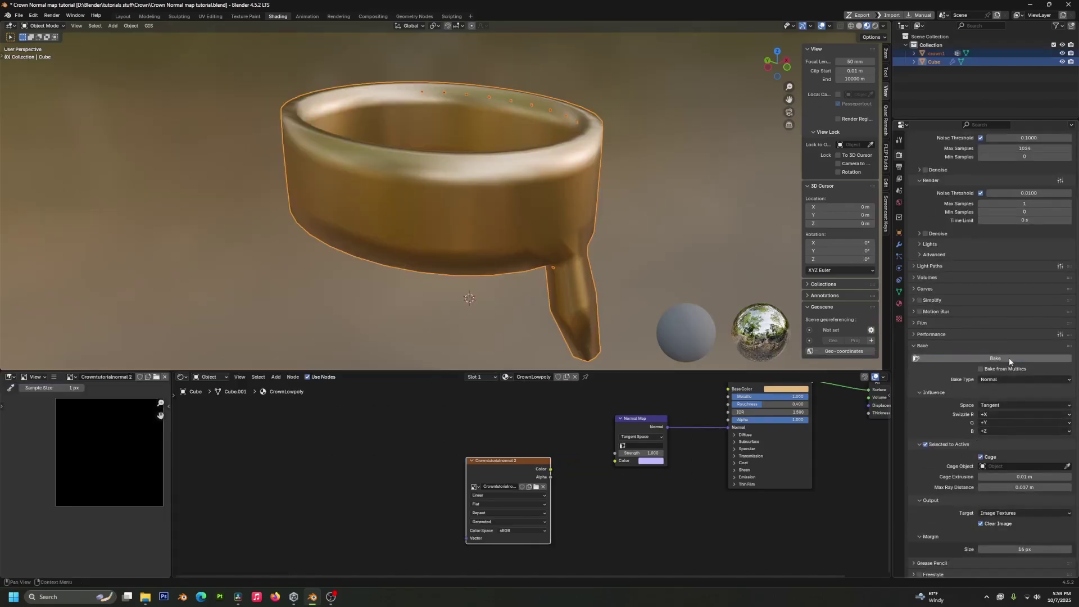
left_click(1010, 358)
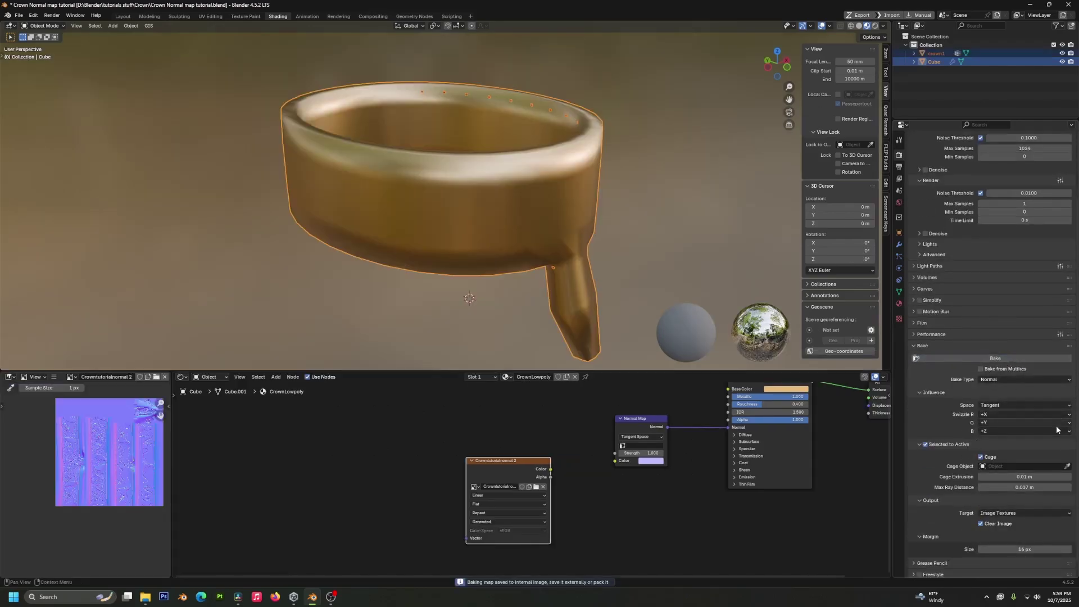
Enlarge the image view and examine the baked normal map for errors, especially around the band's edges and central ornament.
scroll(46, 477, "up", 5)
middle_click_drag(35, 443, 156, 461)
scroll(34, 506, "down", 2)
scroll(151, 462, "up", 4)
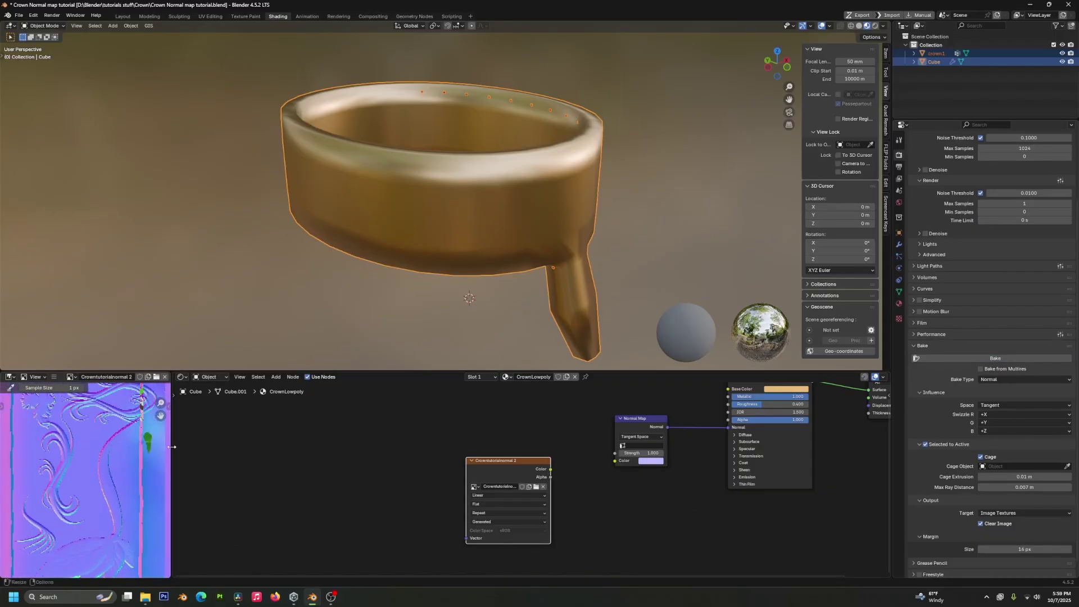
left_click_drag(172, 451, 430, 448)
left_click_drag(301, 372, 306, 53)
scroll(366, 467, "up", 3)
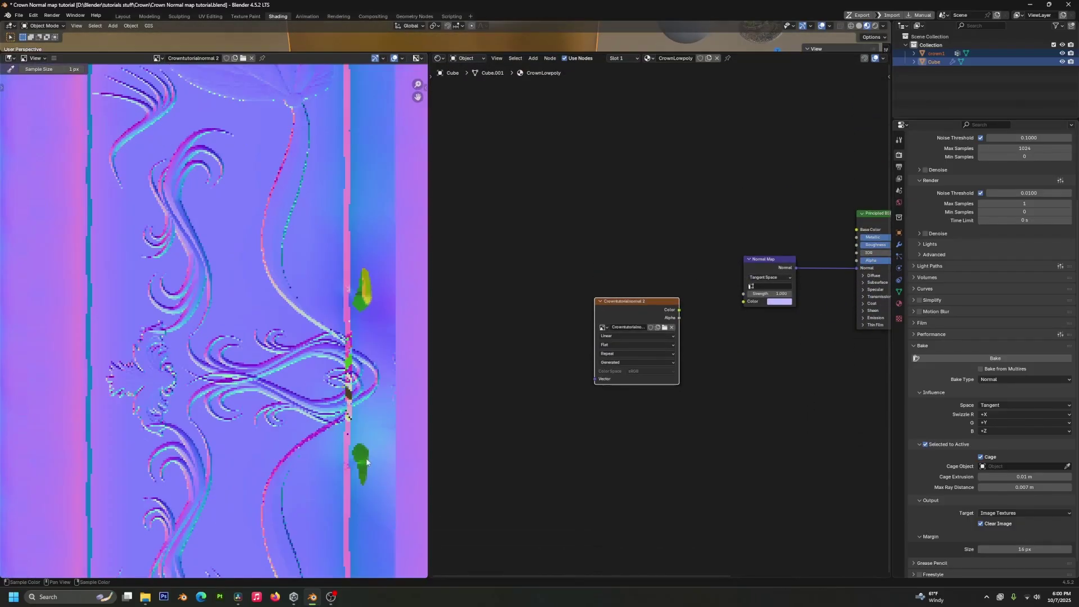
scroll(360, 464, "down", 5)
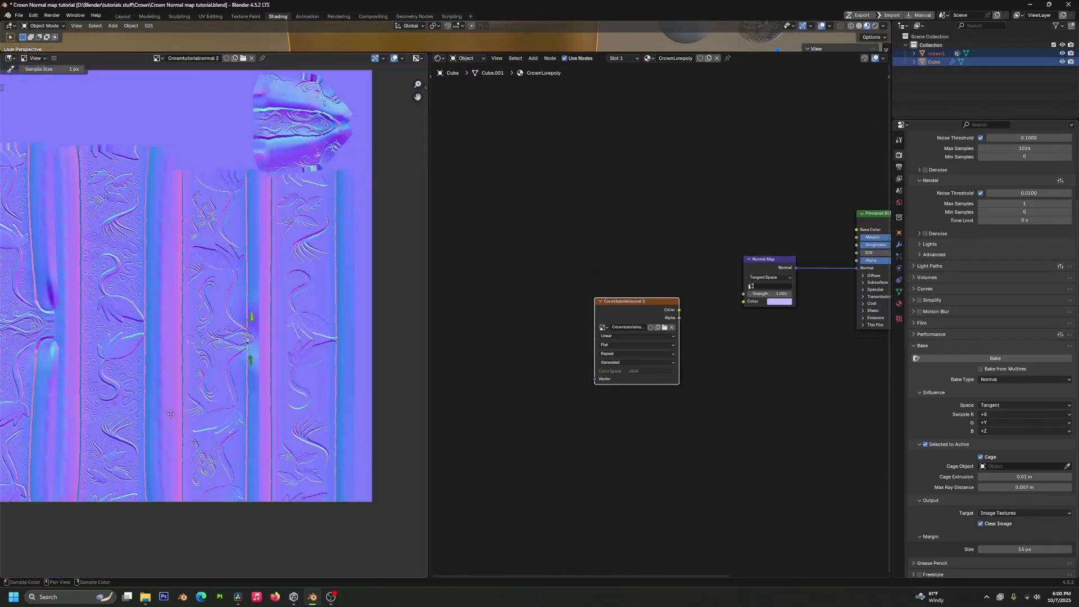
left_click_drag(389, 50, 304, 263)
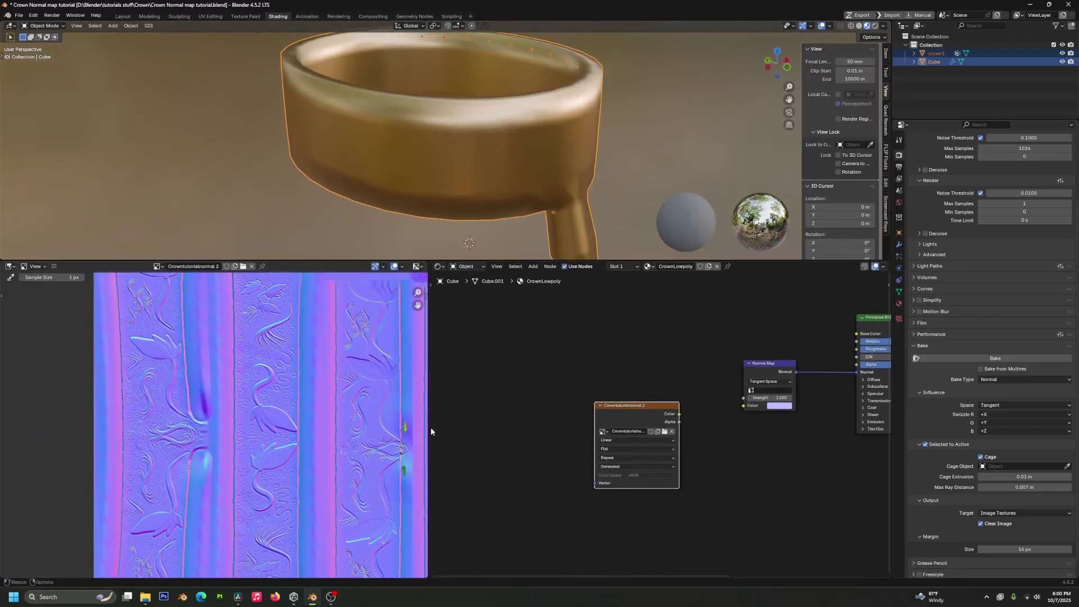
left_click_drag(429, 426, 368, 434)
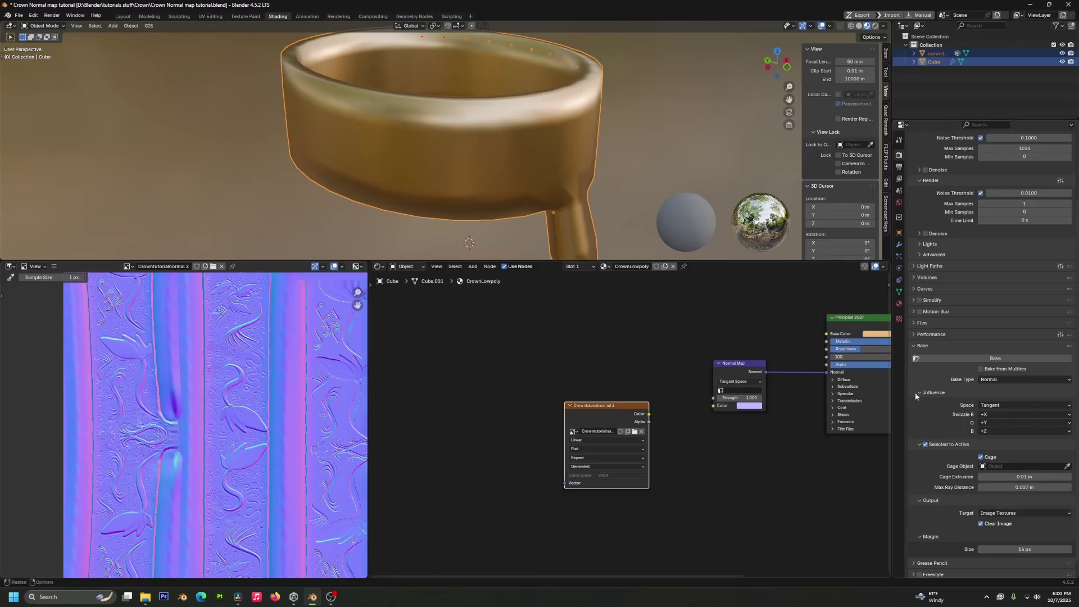
middle_click_drag(364, 409, 302, 415)
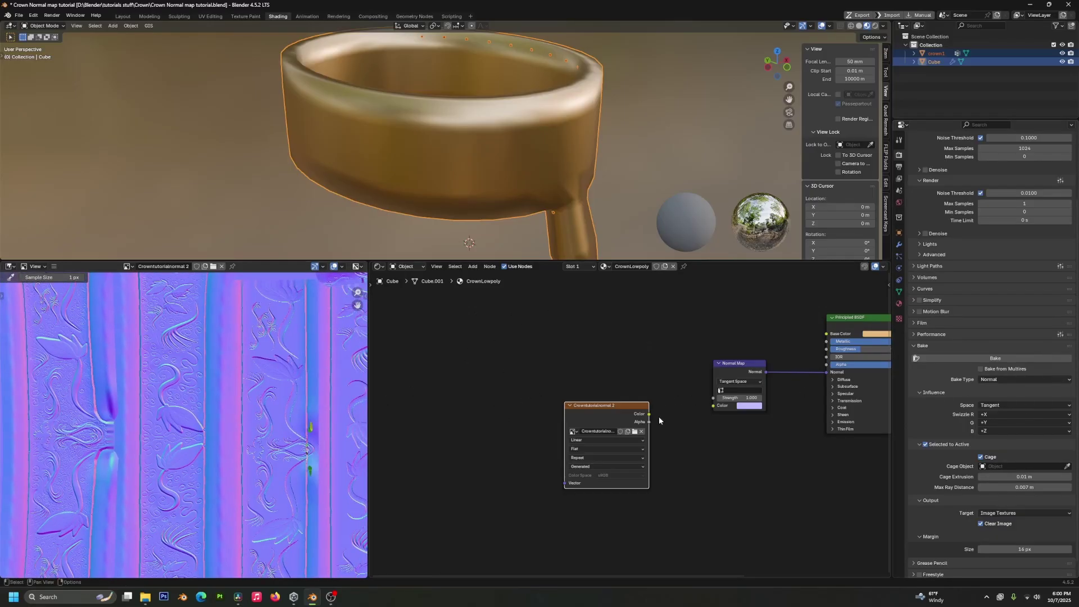
Connect the baked image's Color output to the Normal Map node's Color input and save the image as Crowntutorialnormal 2.png.
left_click_drag(649, 414, 713, 406)
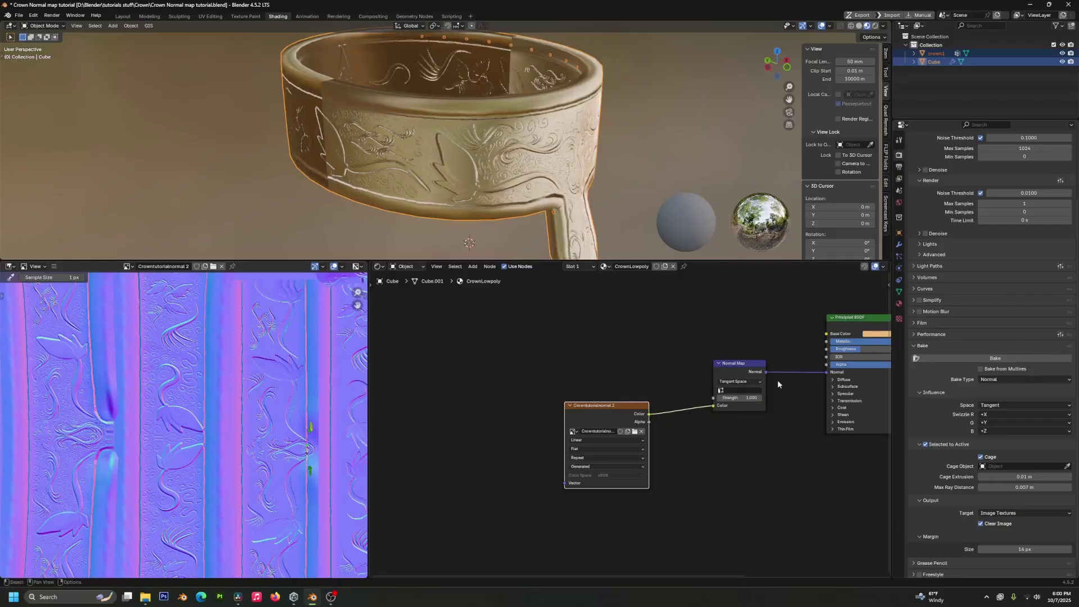
middle_click_drag(452, 198, 443, 144)
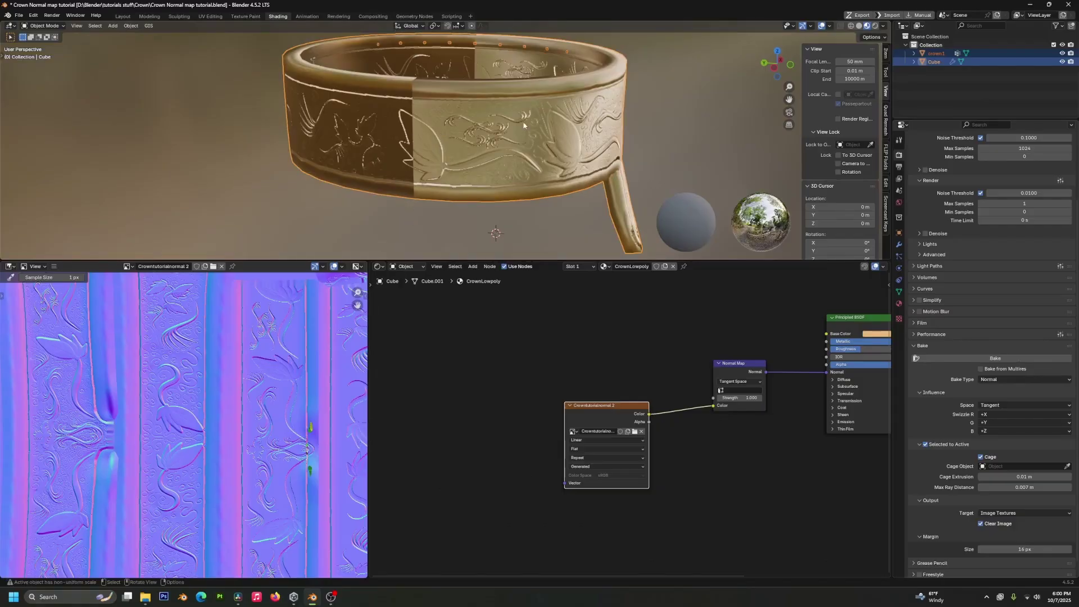
scroll(244, 416, "down", 2)
key("shift+alt+s")
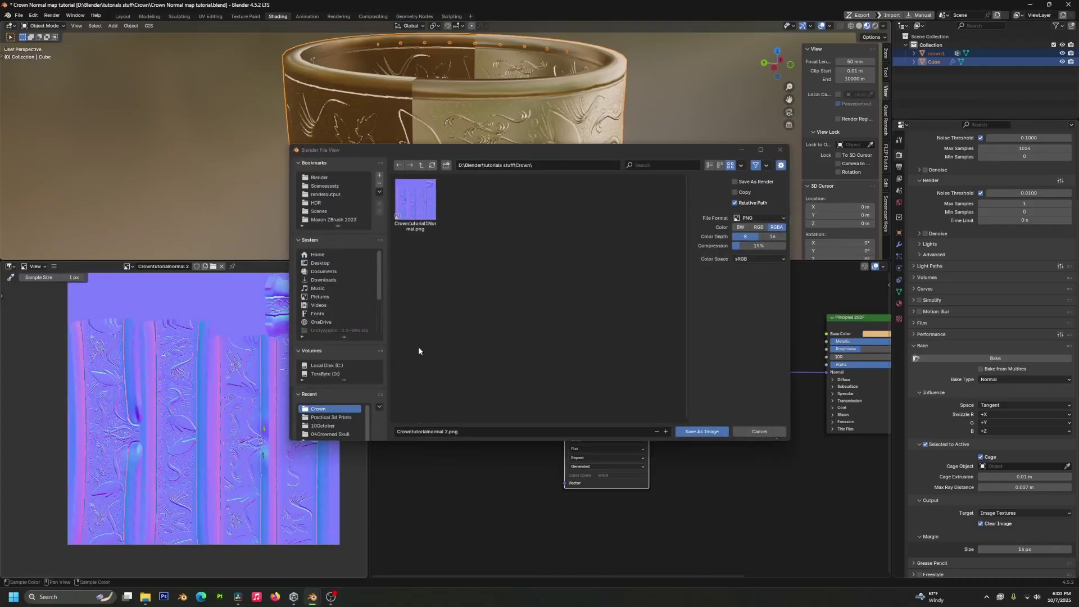
left_click(700, 432)
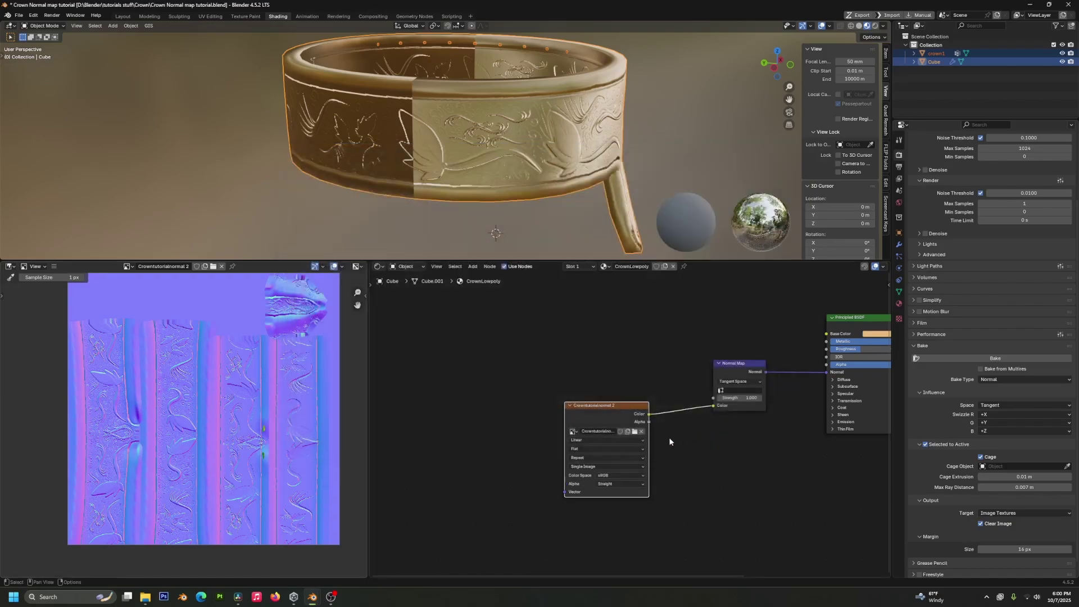
Set the normal map texture's color space to Non-Color and check the shading around the crown.
left_click(629, 476)
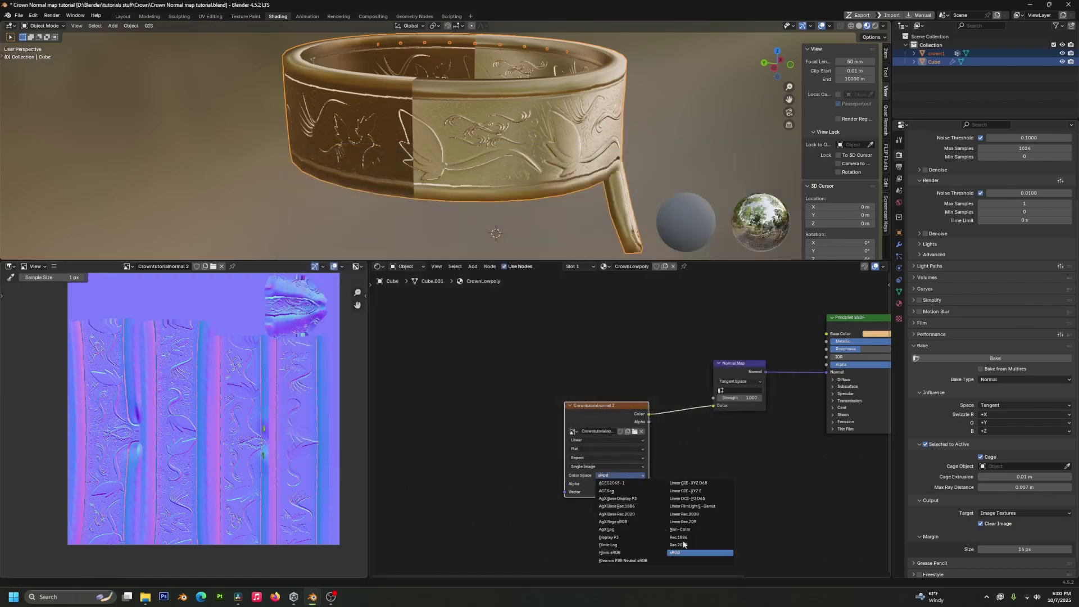
left_click(696, 530)
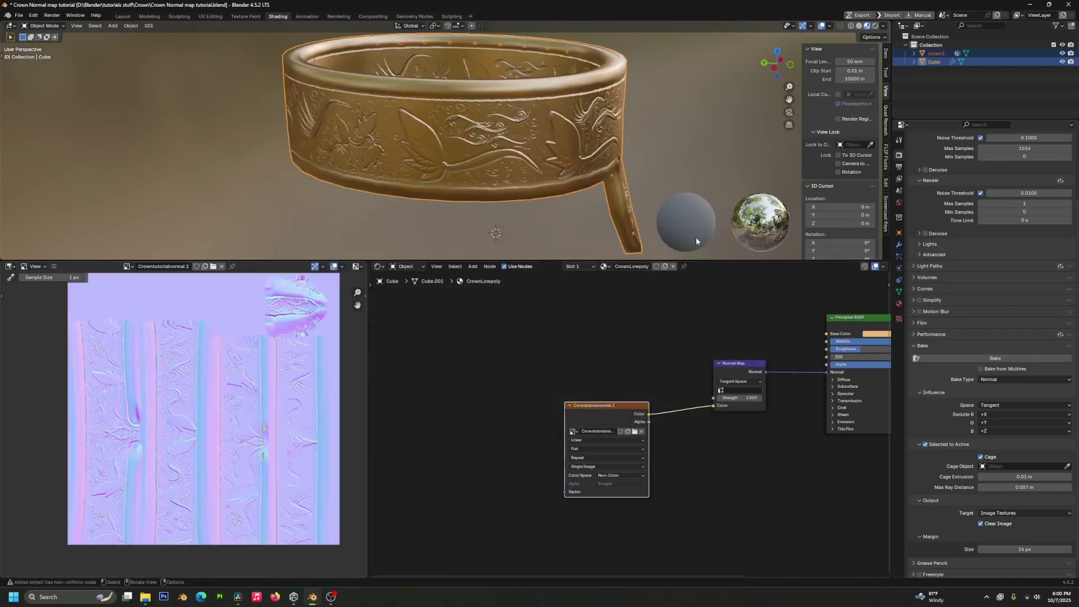
middle_click_drag(617, 155, 503, 136)
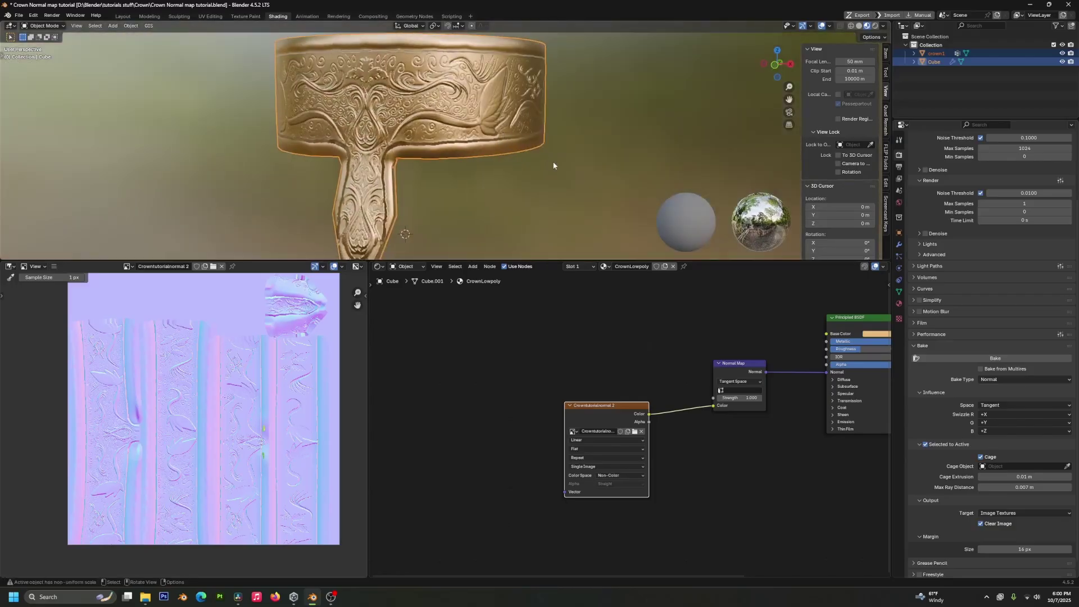
middle_click_drag(553, 165, 508, 186)
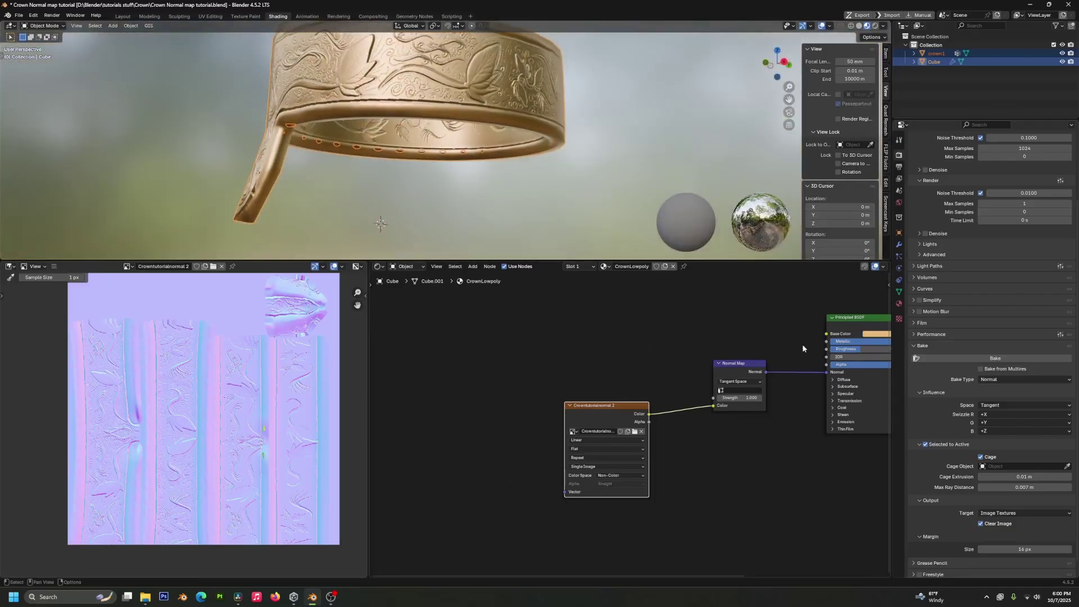
Assign UVMap as the Normal Map node's UV map and keep its space set to Tangent Space.
left_click(746, 391)
left_click(736, 403)
left_click(734, 383)
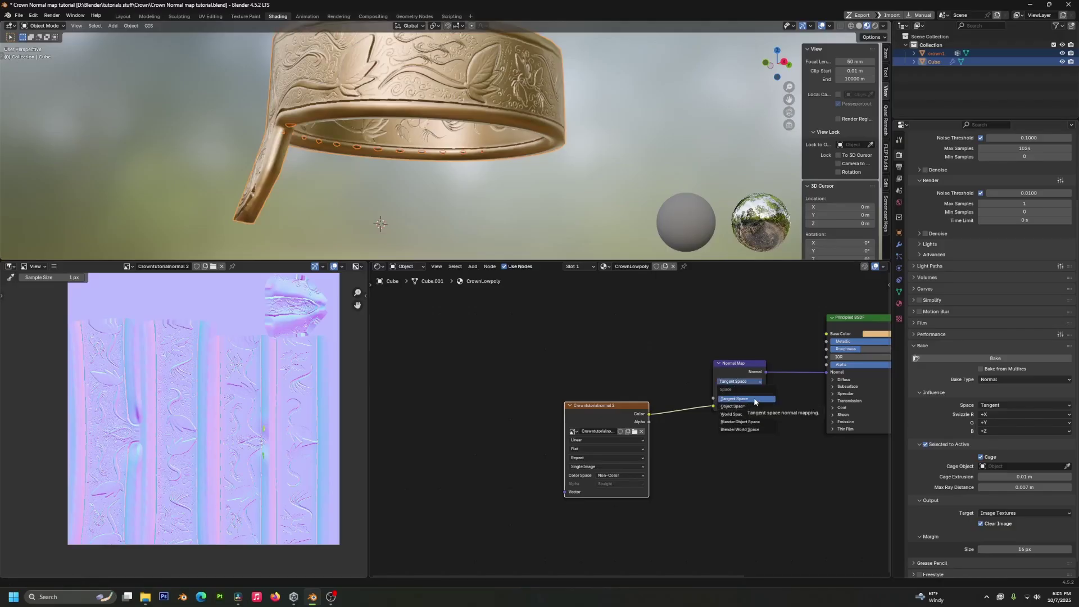
left_click(755, 400)
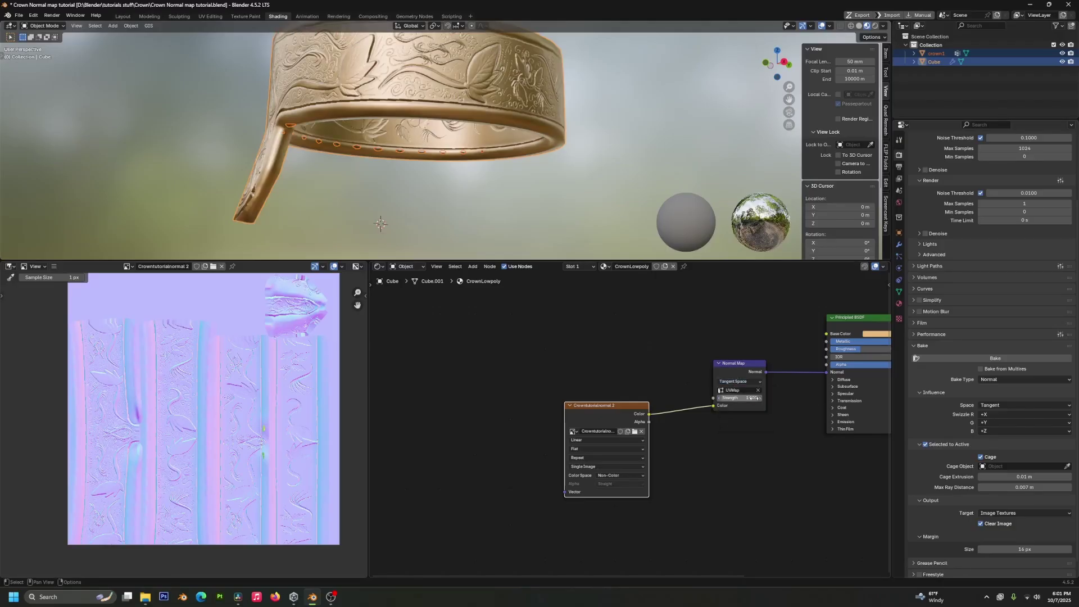
left_click(748, 369)
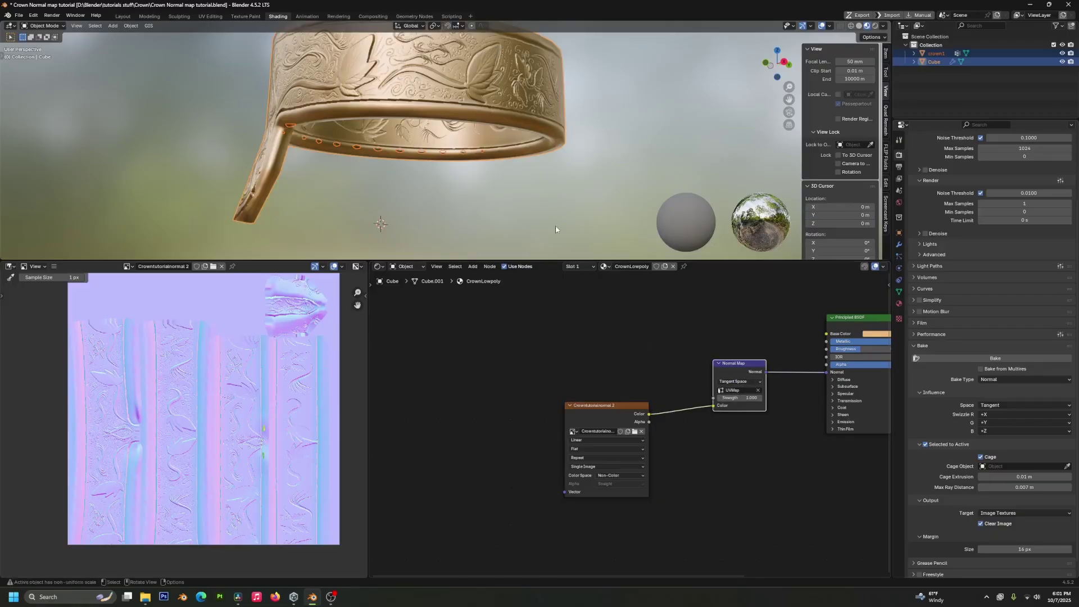
Turn off the low-poly crown's Displace modifier in the viewport and hide the high-poly crown.
middle_click_drag(465, 181, 638, 168)
left_click(898, 245)
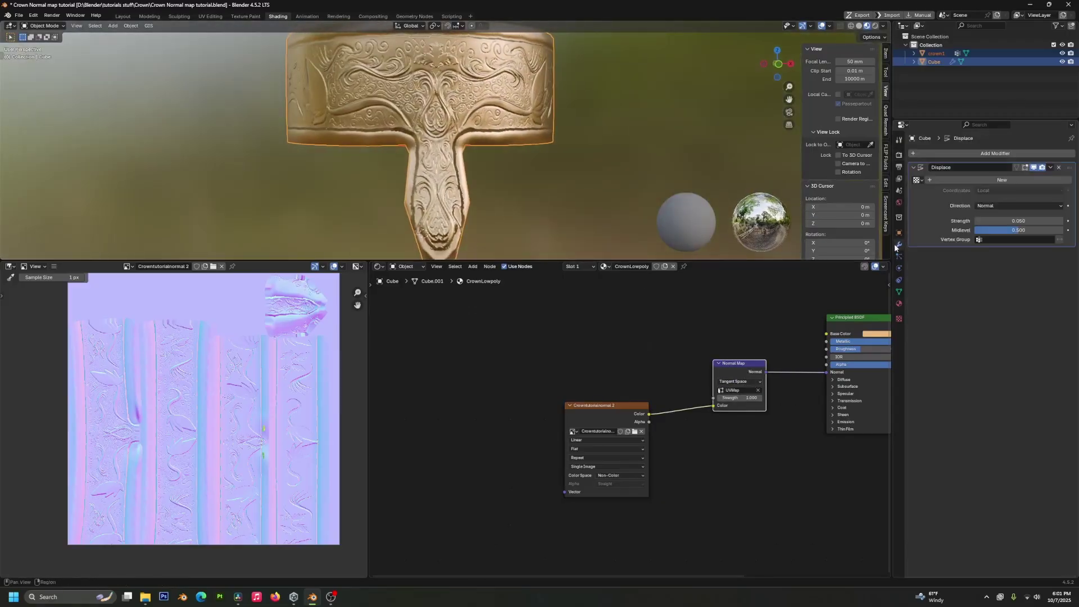
left_click(1033, 168)
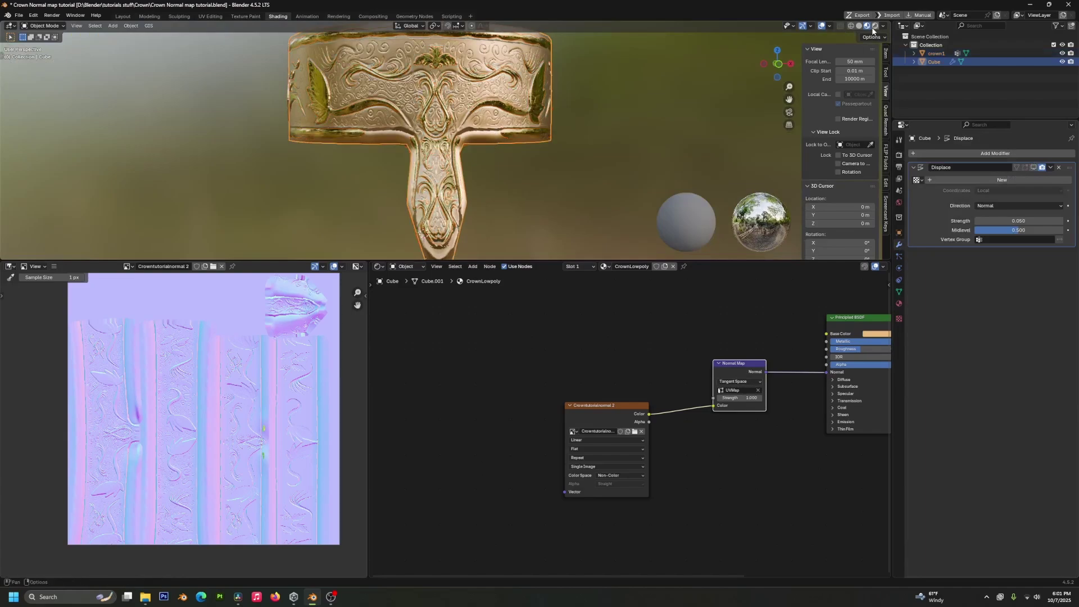
left_click(1062, 53)
Compare the low-poly crown's surface with the baked normal map where the band meets the hanging front piece.
middle_click_drag(590, 121, 529, 120)
scroll(525, 144, "down", 5)
scroll(506, 131, "up", 3)
scroll(528, 120, "up", 3)
scroll(291, 481, "up", 2)
scroll(292, 480, "up", 6)
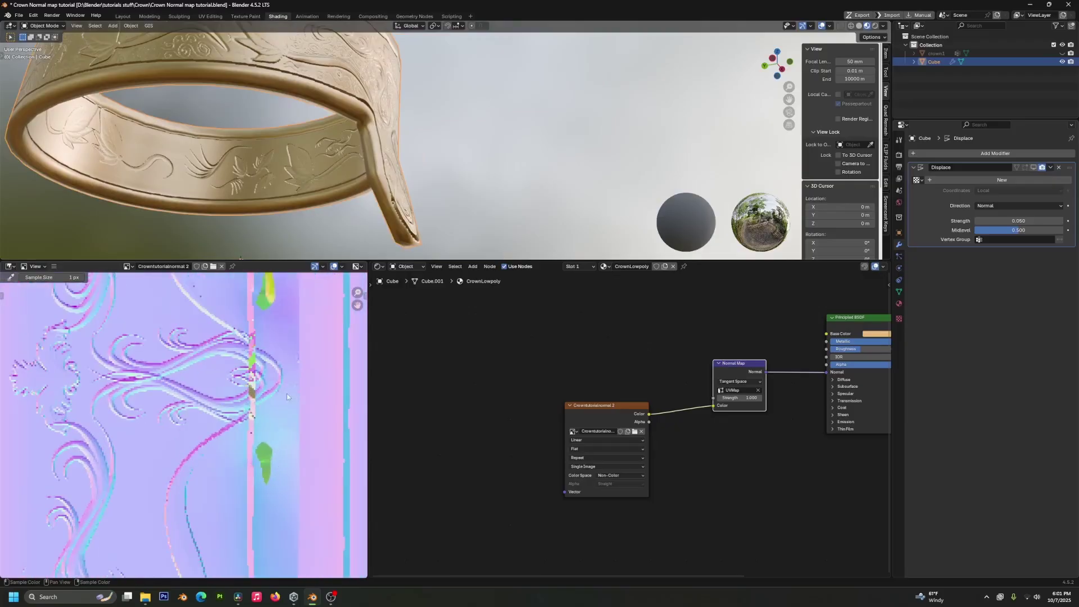
middle_click_drag(326, 161, 554, 149)
scroll(585, 194, "up", 4)
middle_click_drag(584, 194, 467, 171)
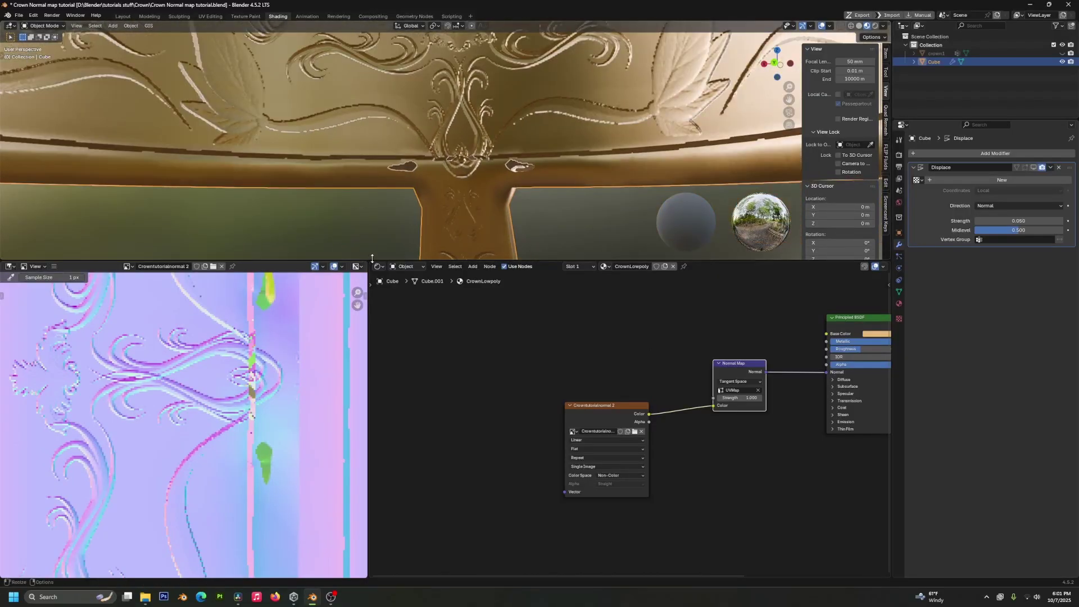
left_click_drag(372, 259, 372, 351)
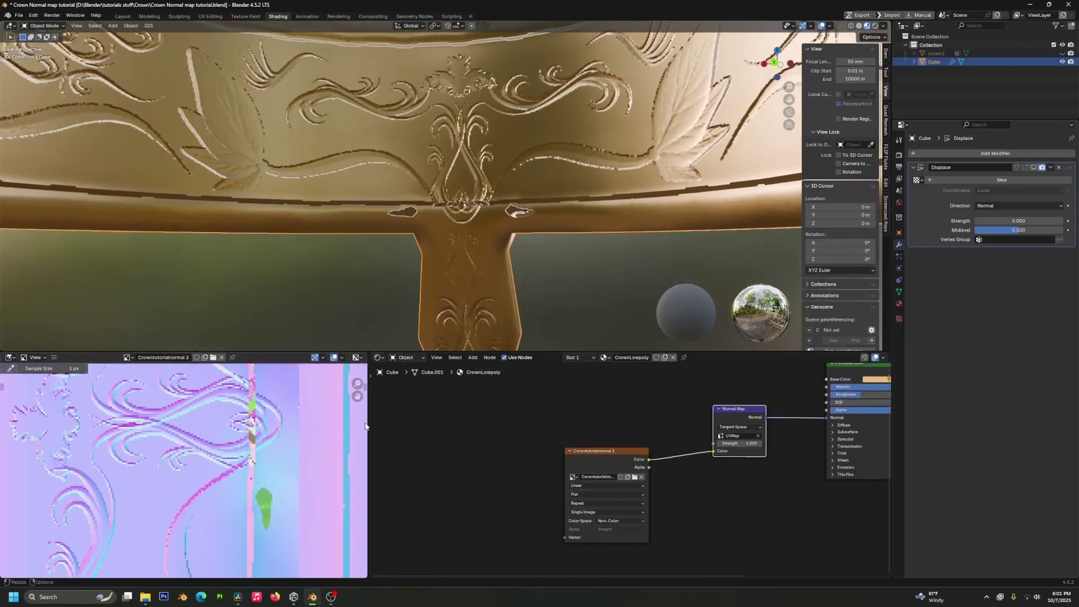
left_click_drag(370, 421, 283, 422)
scroll(169, 471, "down", 3)
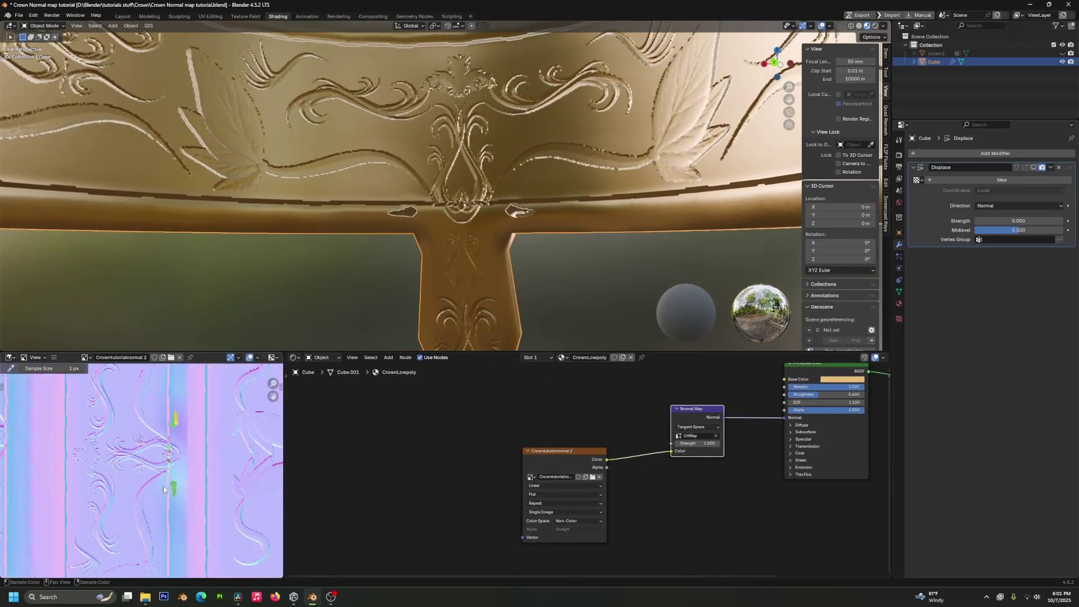
Save the file and inspect the low-poly crown's baked shading around the band and hanging front piece.
key("ctrl+s")
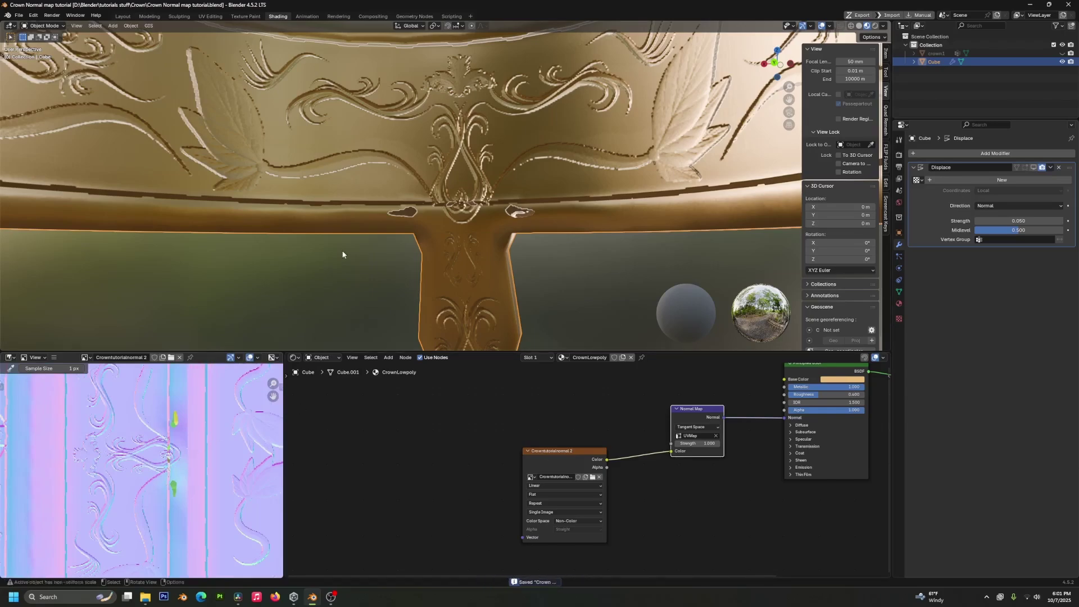
scroll(343, 254, "down", 4)
middle_click_drag(447, 241, 414, 219)
middle_click_drag(457, 250, 365, 214)
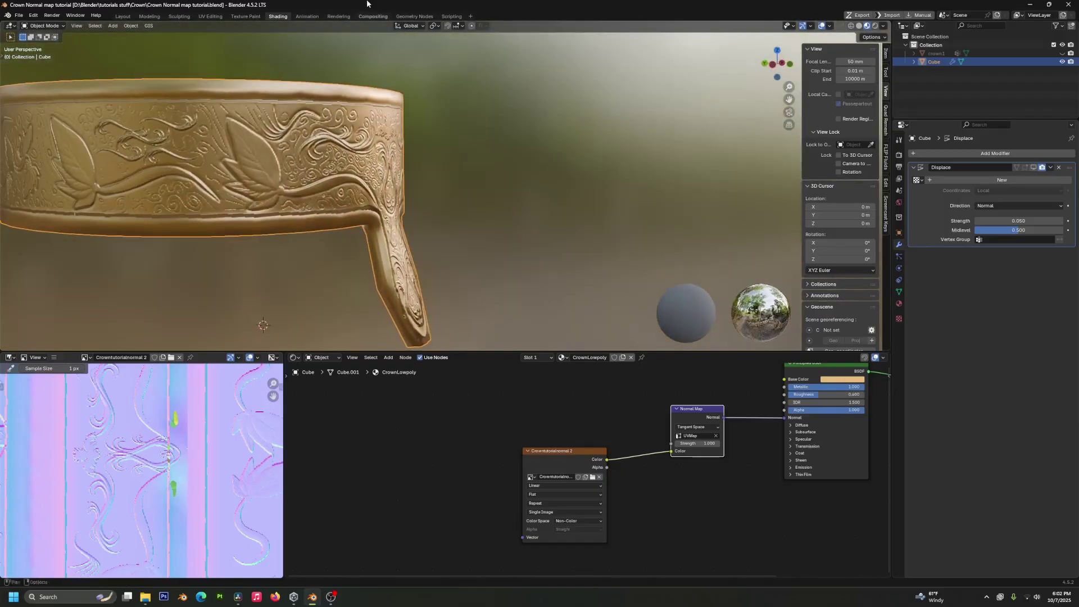
Open the Texture Paint workspace and put the low-poly crown in Texture Paint mode, framed on the artifacts above the front piece.
left_click(248, 16)
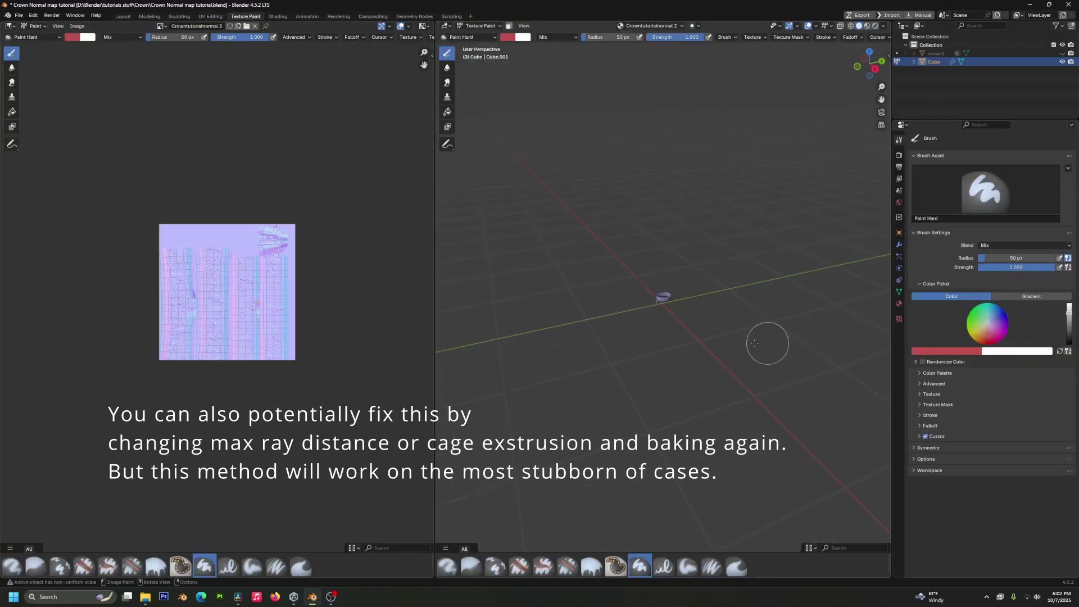
scroll(812, 338, "up", 15)
mouse_move(731, 314)
middle_mouse_down()
mouse_move(640, 286)
mouse_move(562, 365)
mouse_move(496, 470)
mouse_move(639, 268)
mouse_move(650, 265)
mouse_move(655, 325)
mouse_move(731, 284)
mouse_move(666, 325)
mouse_move(721, 298)
mouse_move(698, 278)
mouse_move(703, 264)
middle_mouse_up()
scroll(639, 267, "up", 3)
key("ctrl+Tab")
scroll(699, 312, "up", 1)
scroll(699, 312, "down", 2)
scroll(220, 289, "up", 5)
scroll(219, 290, "up", 5)
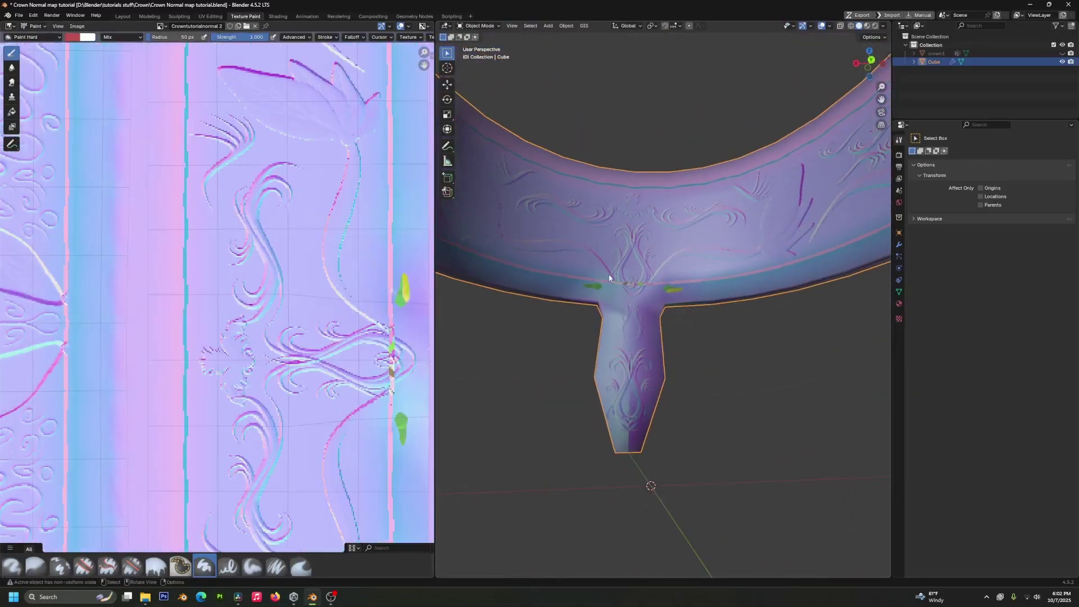
middle_click_drag(608, 276, 652, 234)
key("ctrl+Tab")
left_click(719, 208)
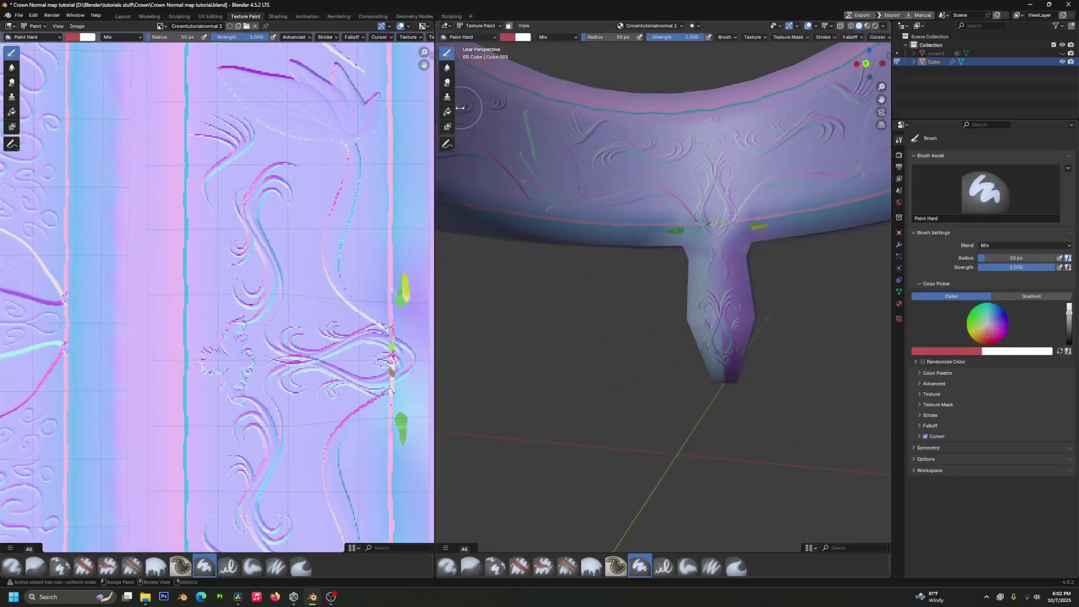
Choose the Clone brush and set its clone source on the clean lower band beside the green artifact.
left_click(447, 97)
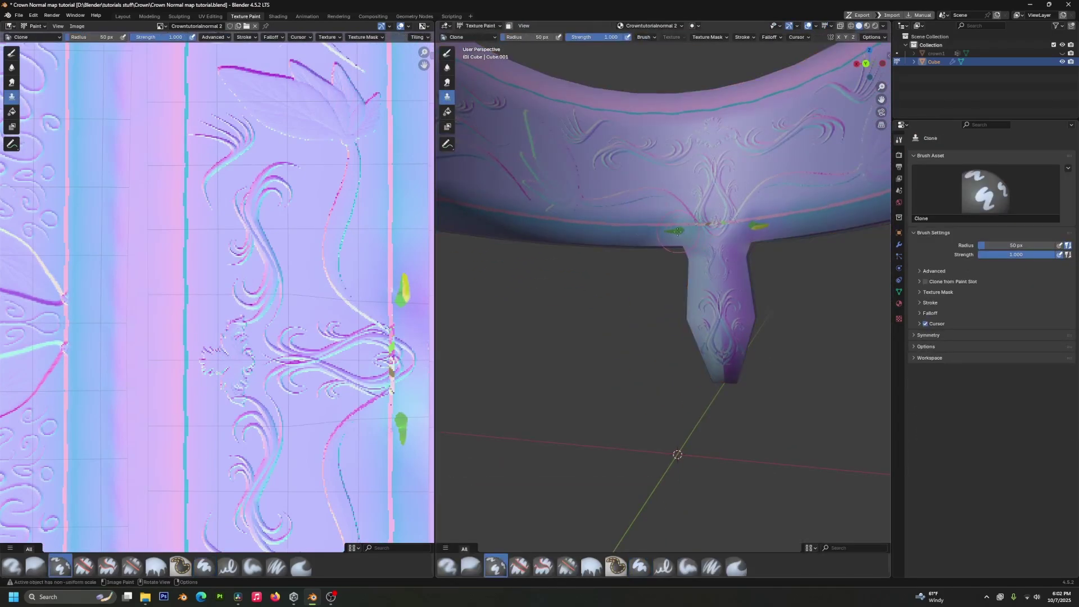
scroll(676, 233, "up", 2)
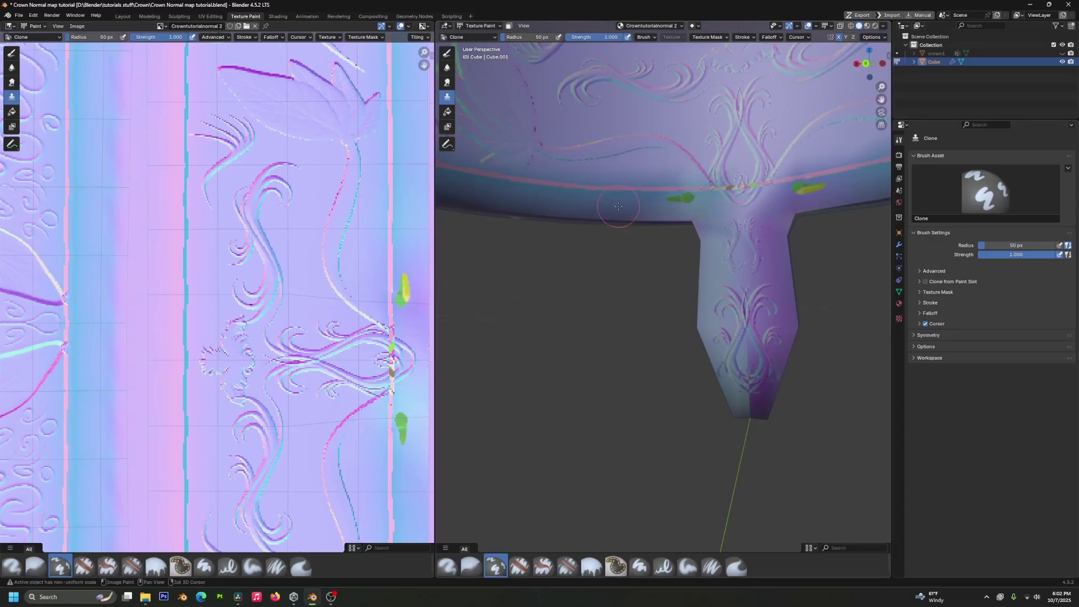
left_click(619, 206, "ctrl")
Enable the Screencast Keys overlay in the 3D viewport.
key("n")
left_click(885, 185)
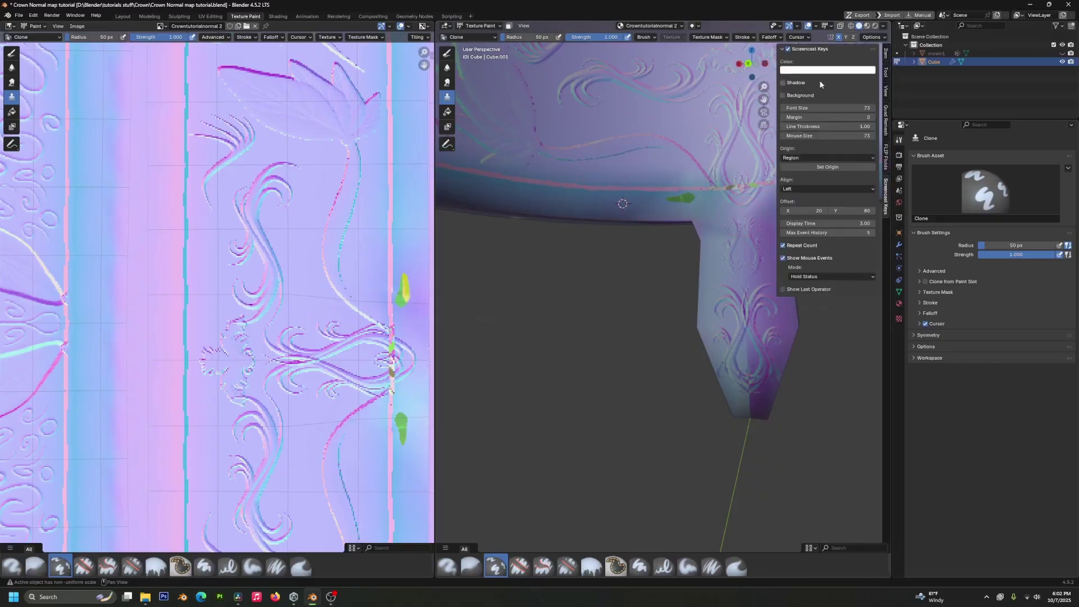
left_click(788, 49)
key("n")
Reduce the Clone brush radius to 26 px, try cloning over the green artifacts on the lower band, and undo the stroke.
key("shift")
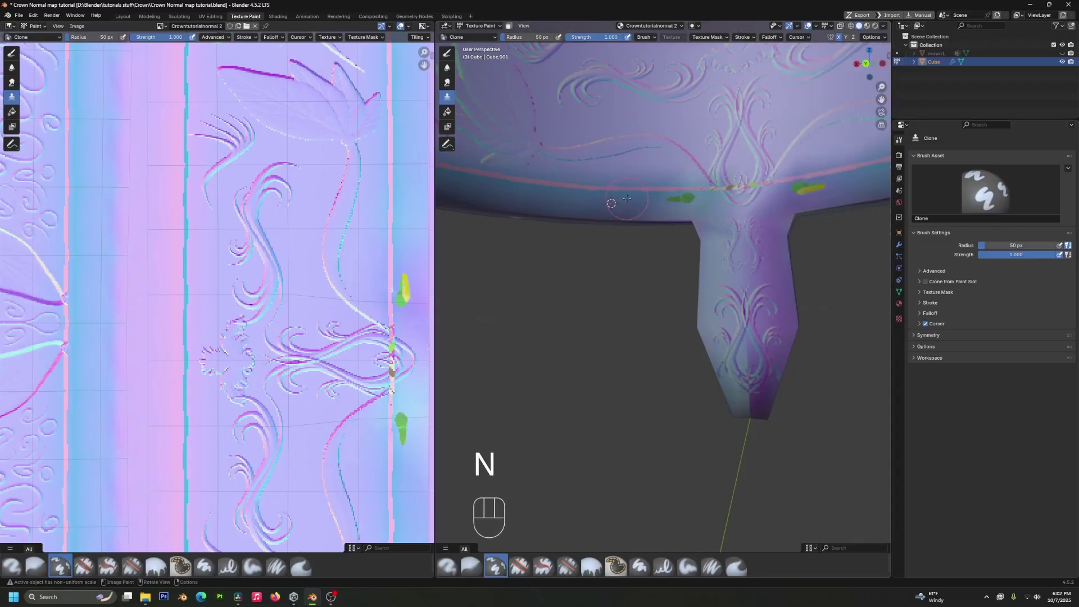
key("bracketleft")
key("bracketleft")
key("bracketleft")
key("bracketleft")
key("bracketleft")
key("bracketleft")
key("bracketleft")
key("bracketright")
key("bracketright")
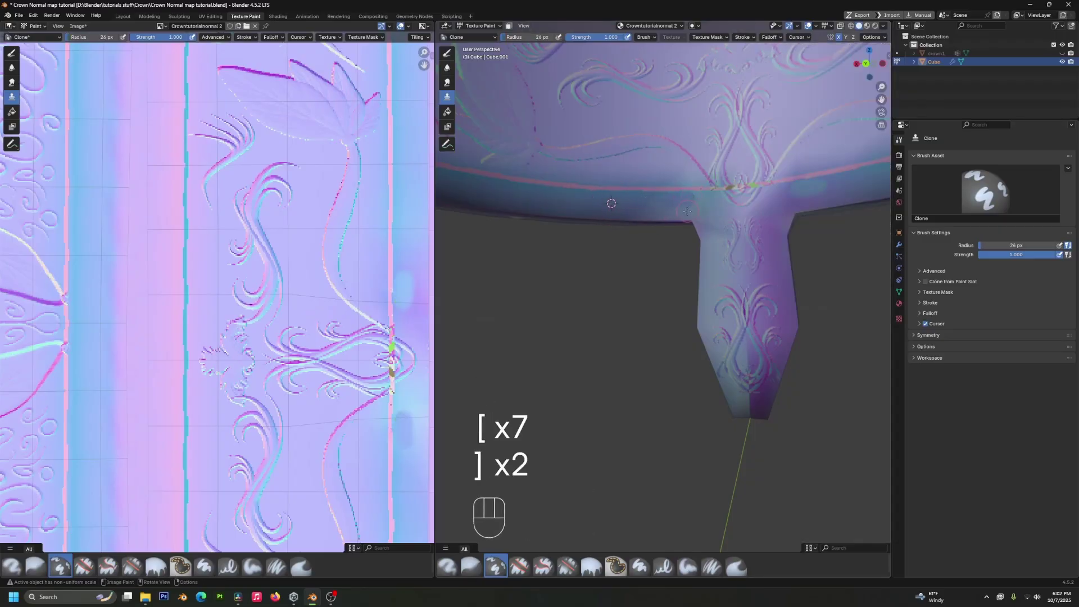
key("ctrl+z")
Set a closer clone source on the lower band and clone clean texture over the green artifacts beside the front piece.
key("shift")
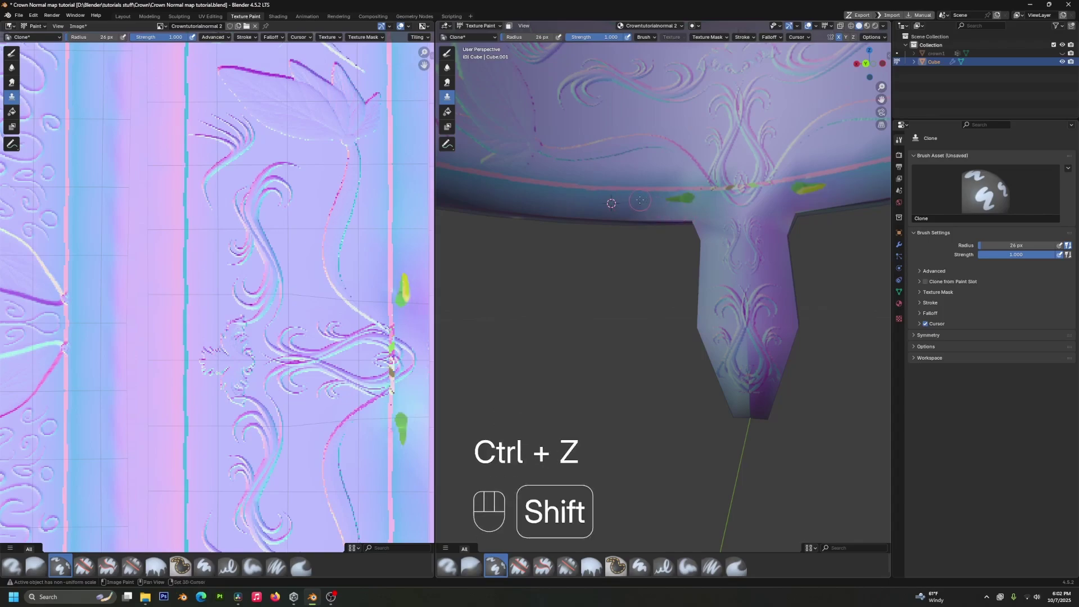
left_click(661, 203)
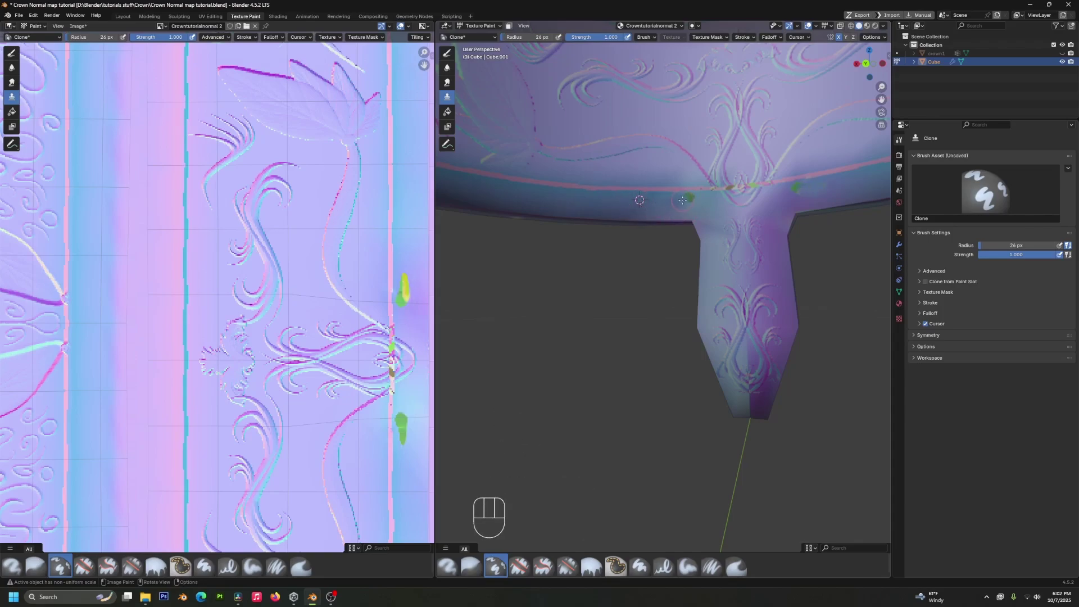
key("shift")
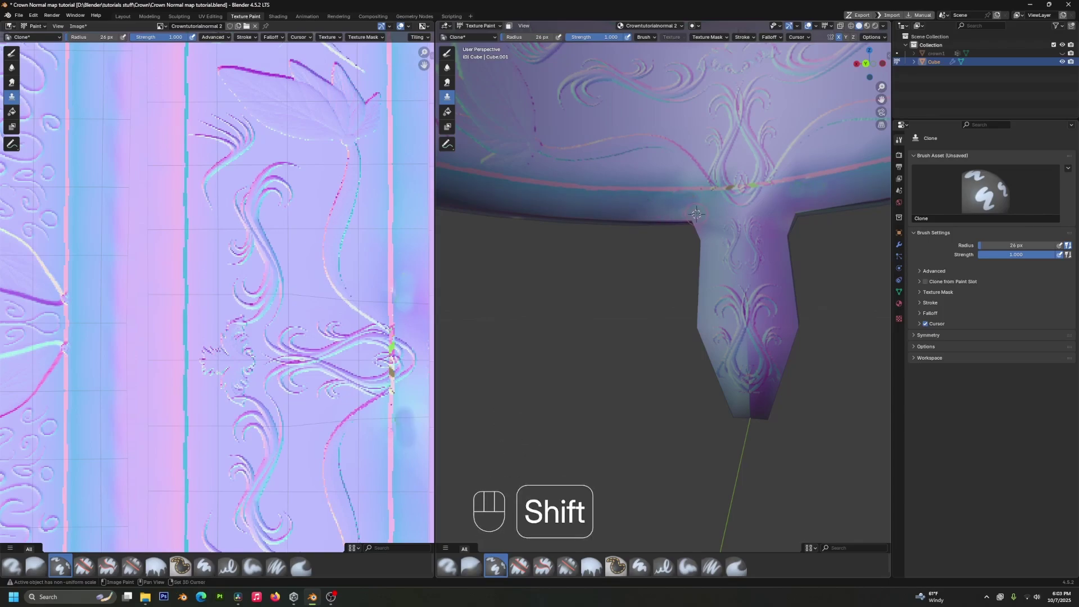
left_click(640, 200)
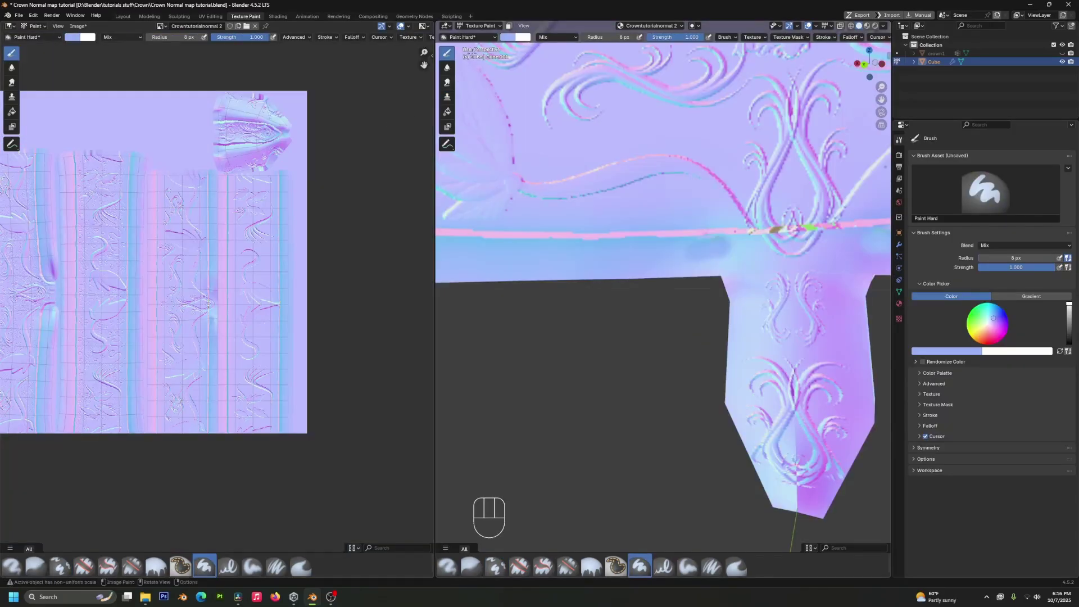
Switch the painting brush from Paint Hard to Paint Soft.
left_click(481, 36)
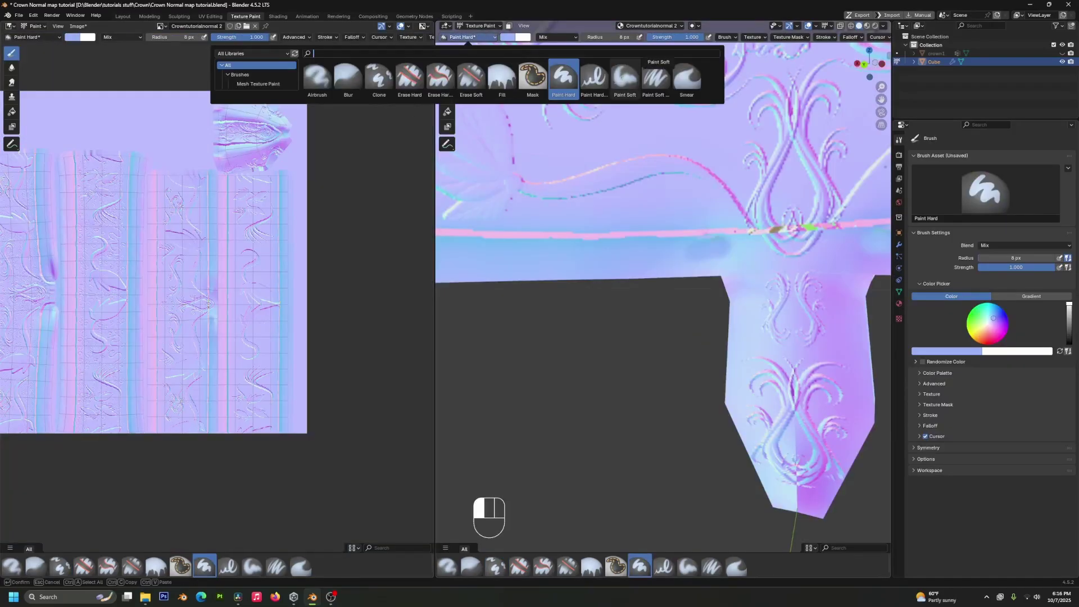
left_click(613, 77)
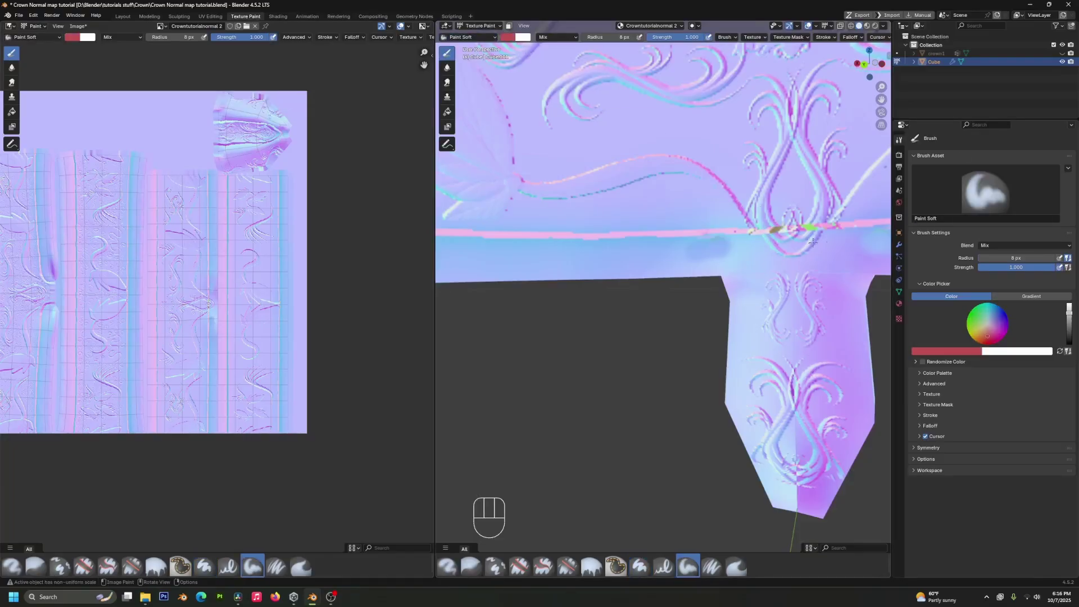
Set the normal map texture's color space to sRGB and return to the Texture Paint workspace at the green artifacts.
left_click(285, 17)
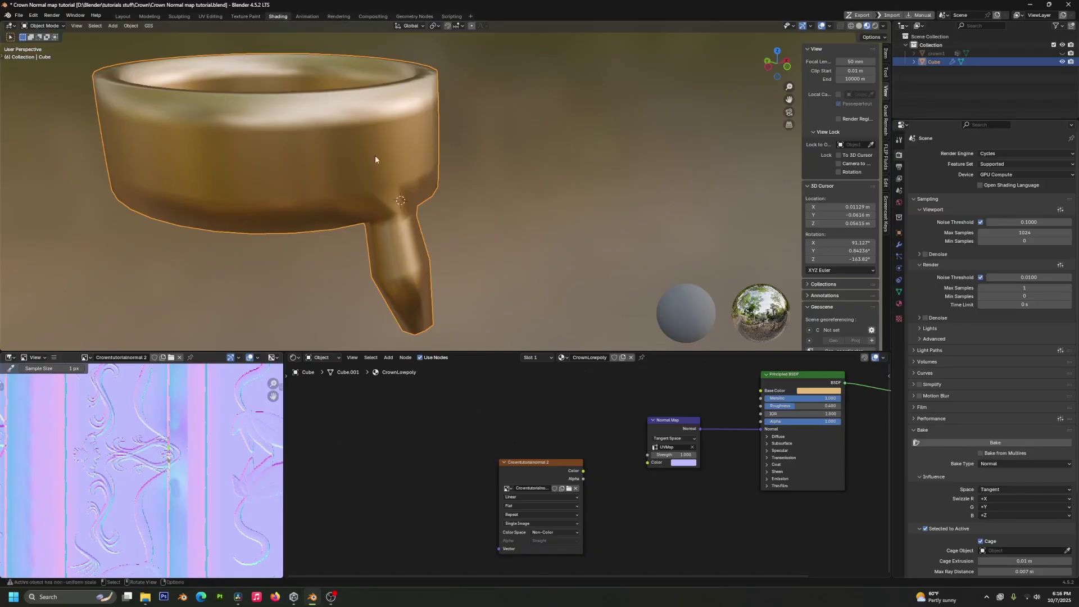
mouse_move(635, 473)
middle_mouse_down()
mouse_move(610, 393)
mouse_move(566, 474)
middle_mouse_up()
scroll(611, 393, "up", 2)
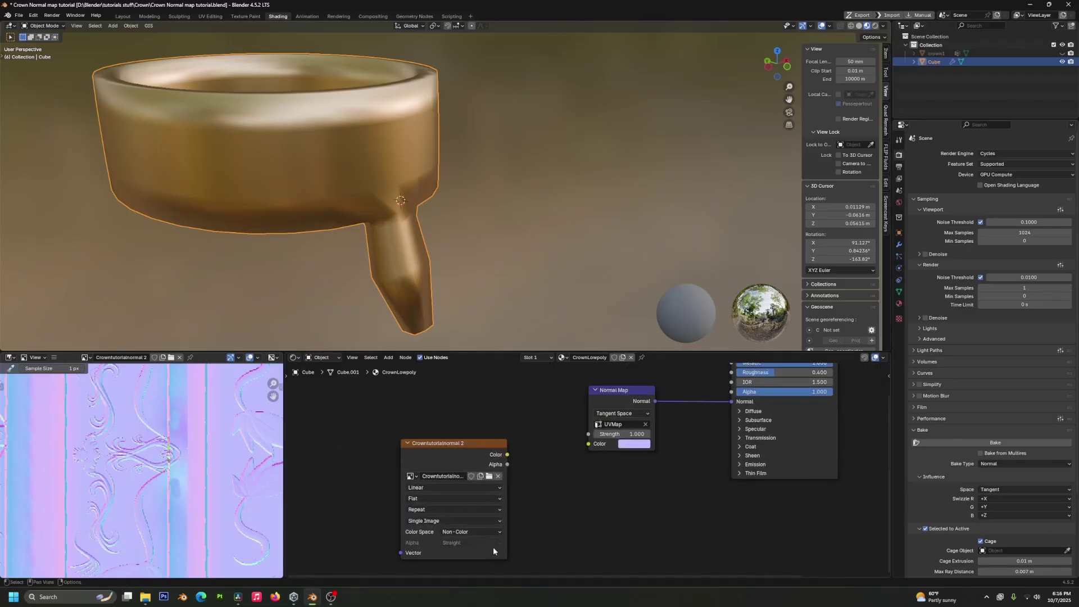
left_click(473, 532)
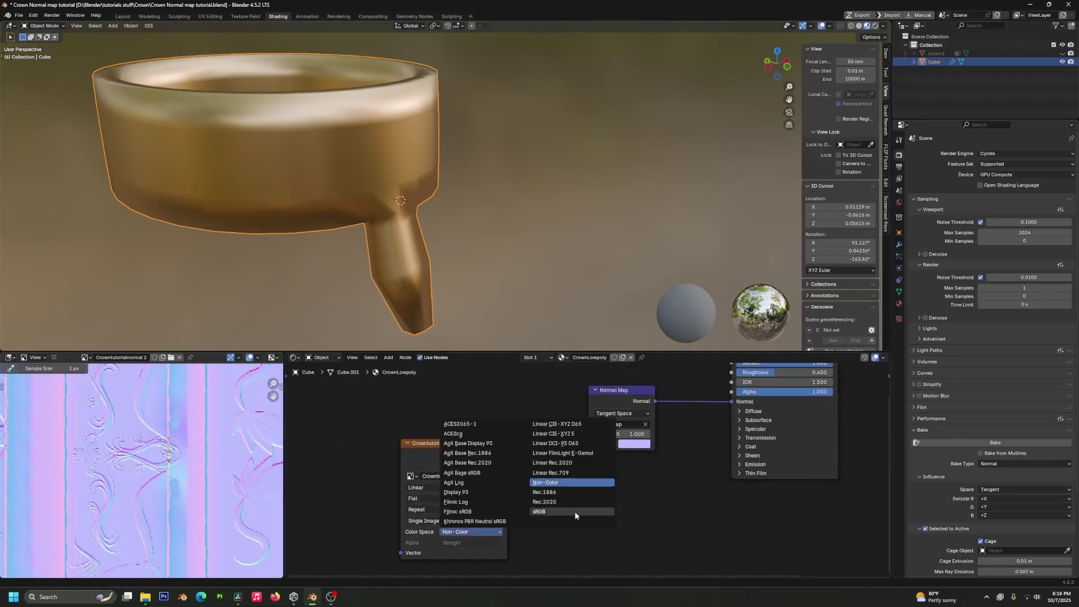
left_click(560, 520)
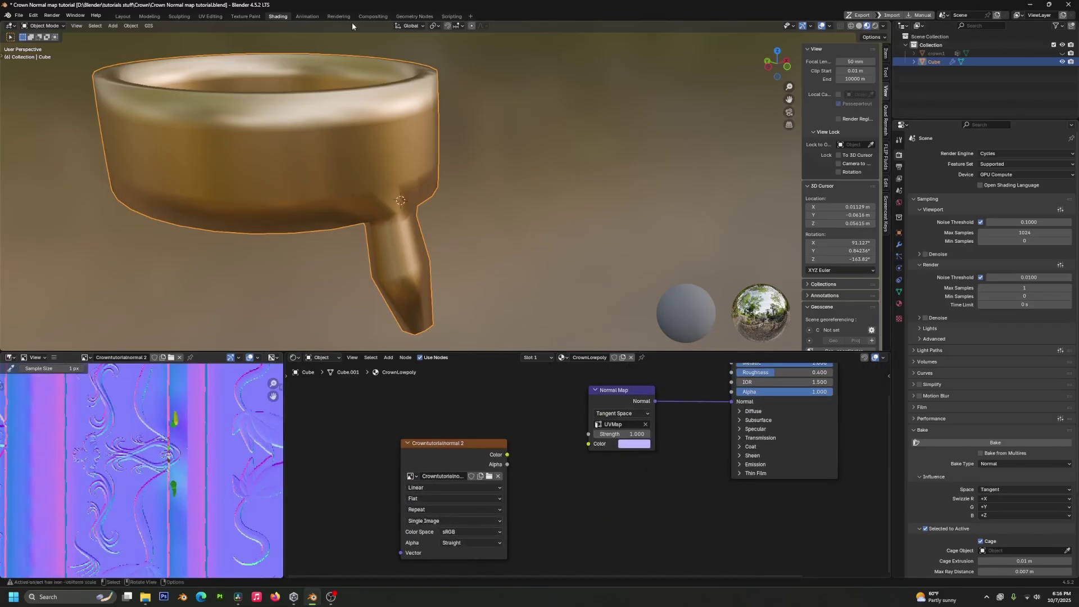
left_click(255, 15)
middle_click_drag(662, 213, 708, 253)
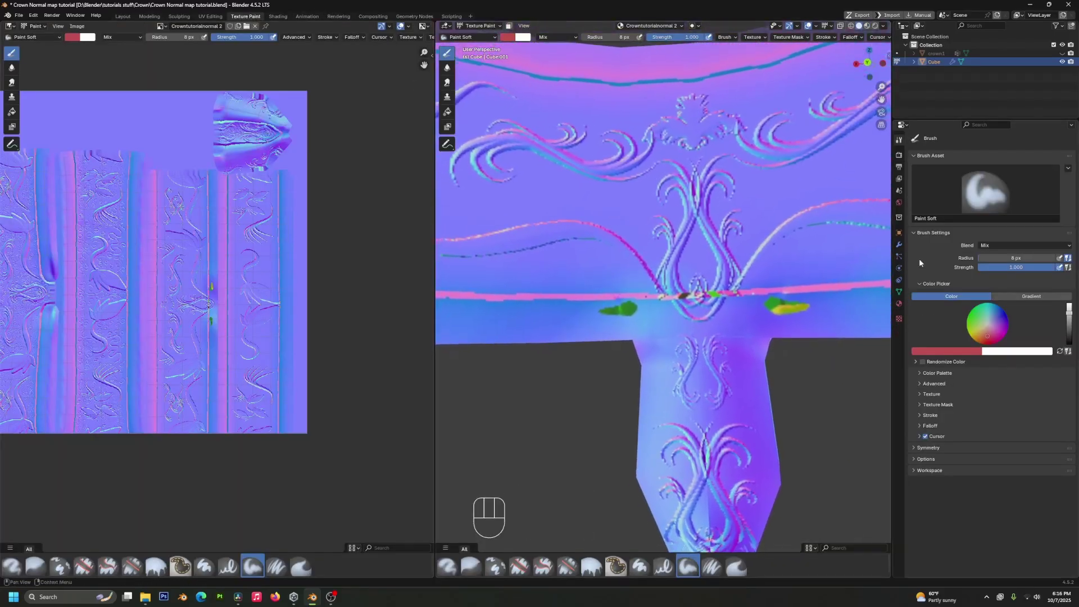
Try painting over the green artifacts with a blue sampled from the band beside them, and undo the stroke.
left_click(974, 352)
left_click(988, 340)
left_click(619, 313)
left_click(605, 310)
left_click_drag(607, 310, 635, 316)
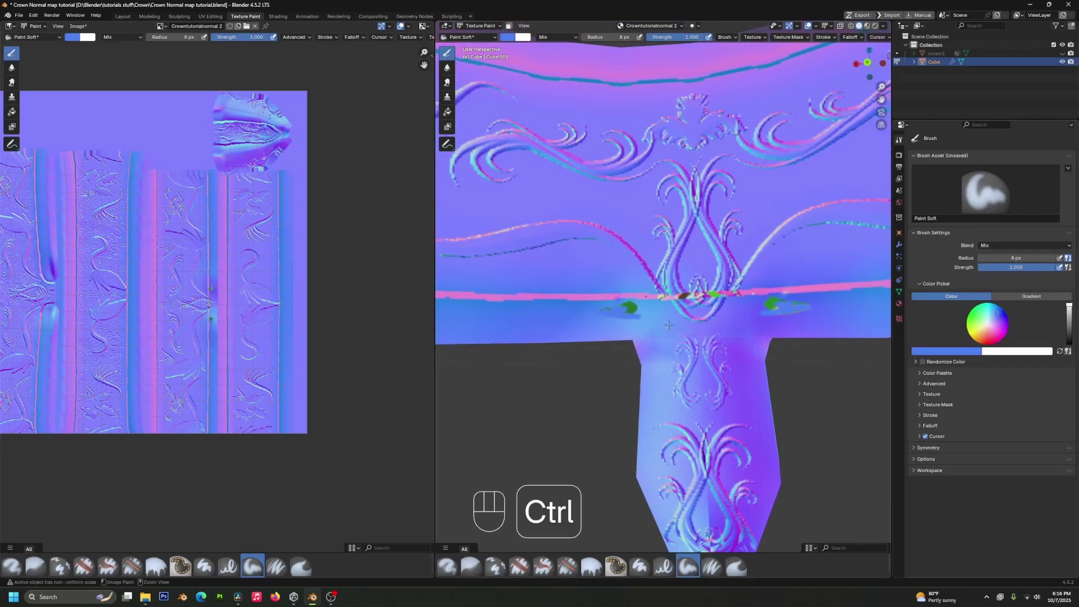
key("ctrl+z")
Sample the lighter blue beside the green artifact, enlarge the brush to 18 px, and paint over the inner ends of both artifacts.
left_click(936, 352)
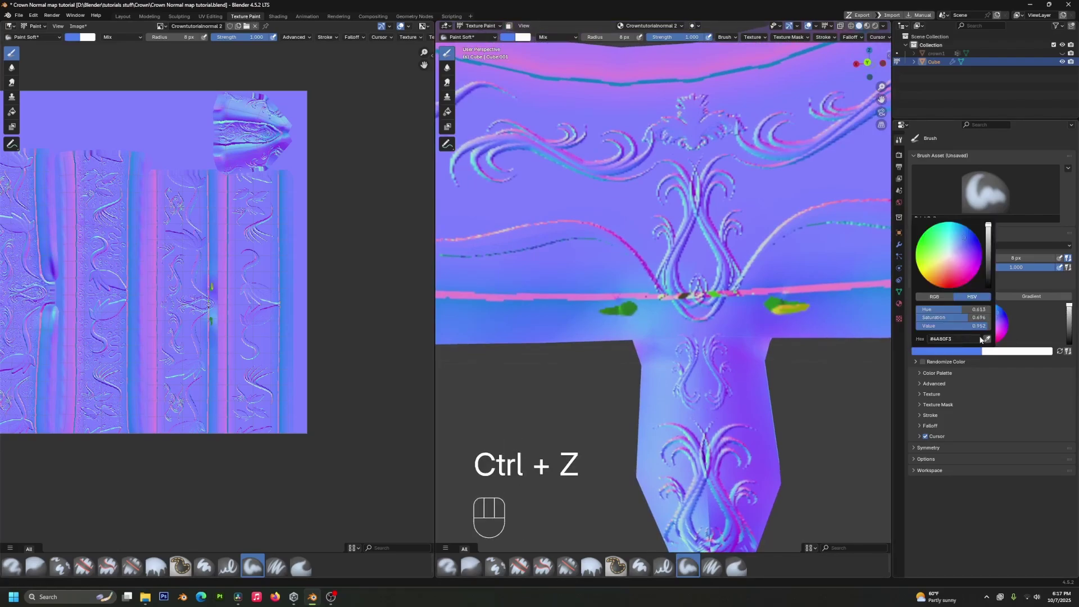
left_click(986, 340)
left_click(634, 314)
key("bracketright")
key("bracketright")
key("bracketright")
key("bracketright")
key("bracketright")
key("bracketright")
key("bracketright")
key("bracketright")
left_click_drag(632, 314, 624, 308)
key("bracketright")
key("bracketright")
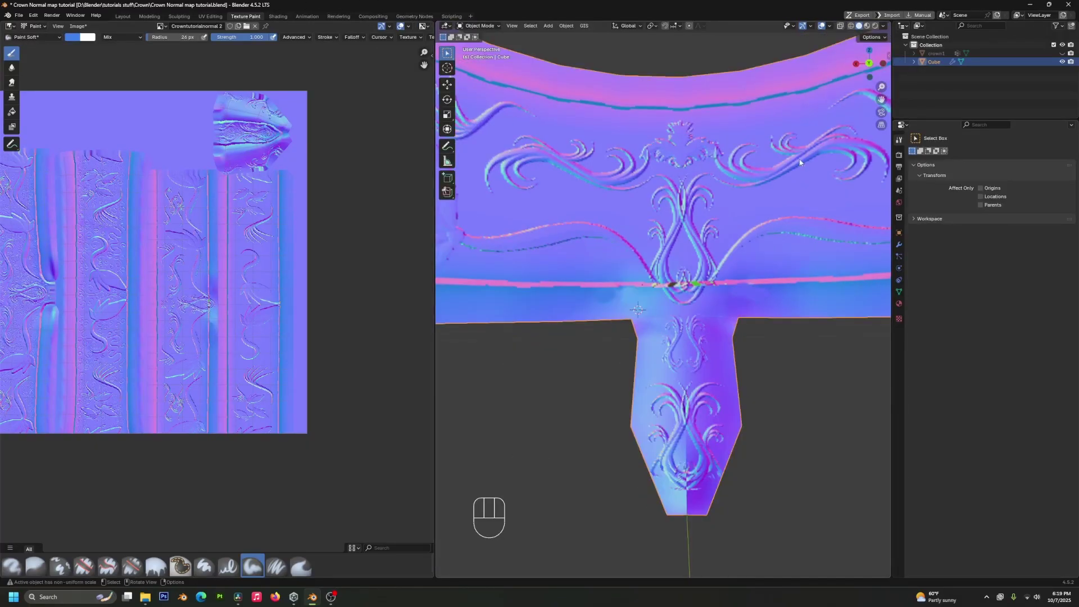
Return the low-poly crown to Texture Paint mode, and start sampling a brush color but cancel it.
key("ctrl+Tab")
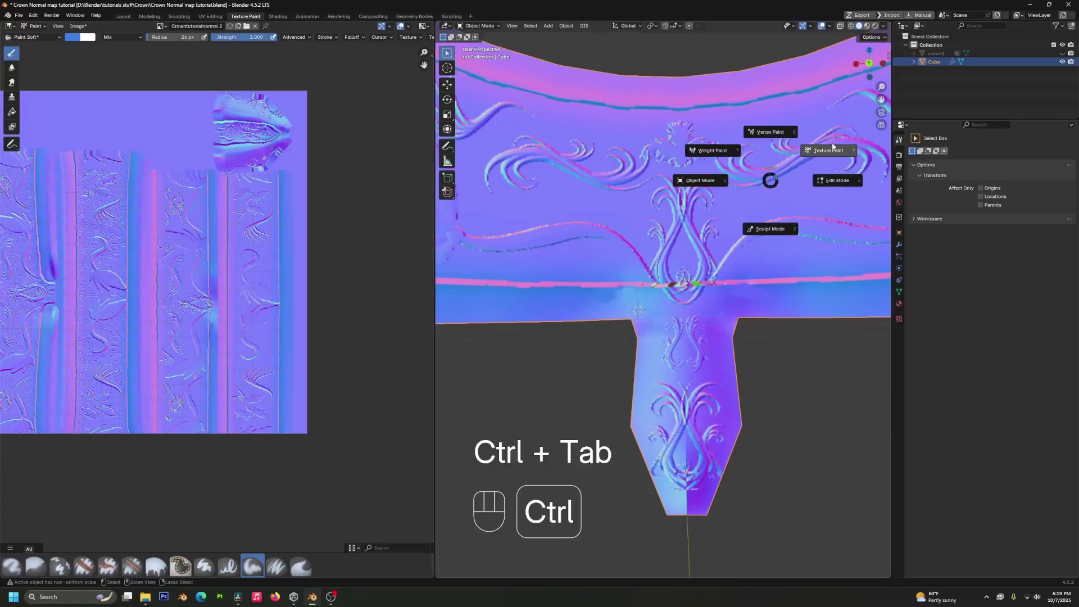
left_click(833, 147)
left_click(927, 351)
left_click(988, 340)
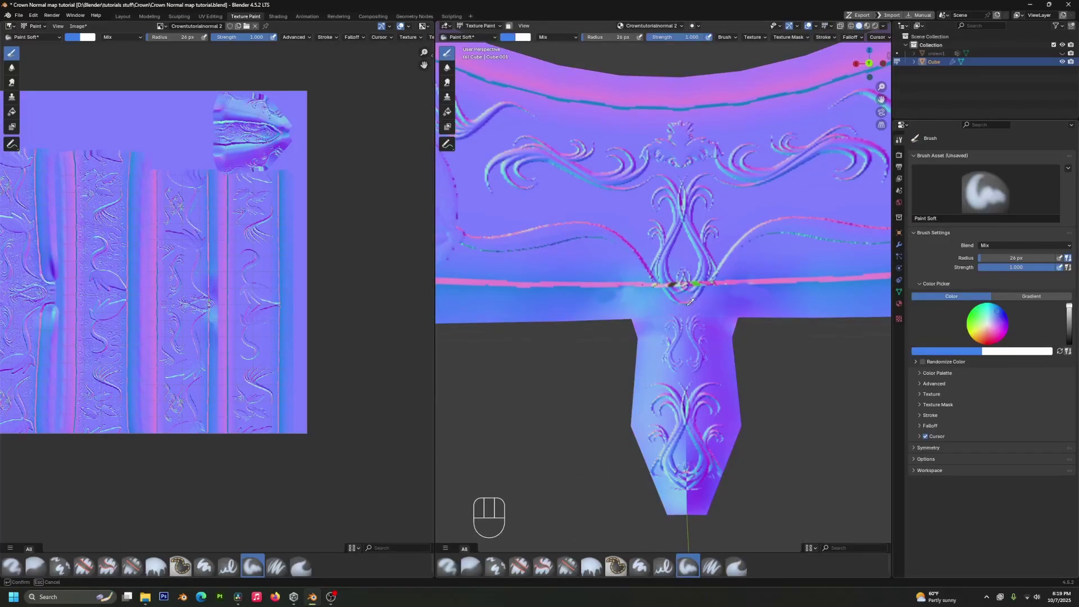
key("Escape")
Switch the viewport lighting to Studio for comparison and set it back to Flat.
left_click(883, 27)
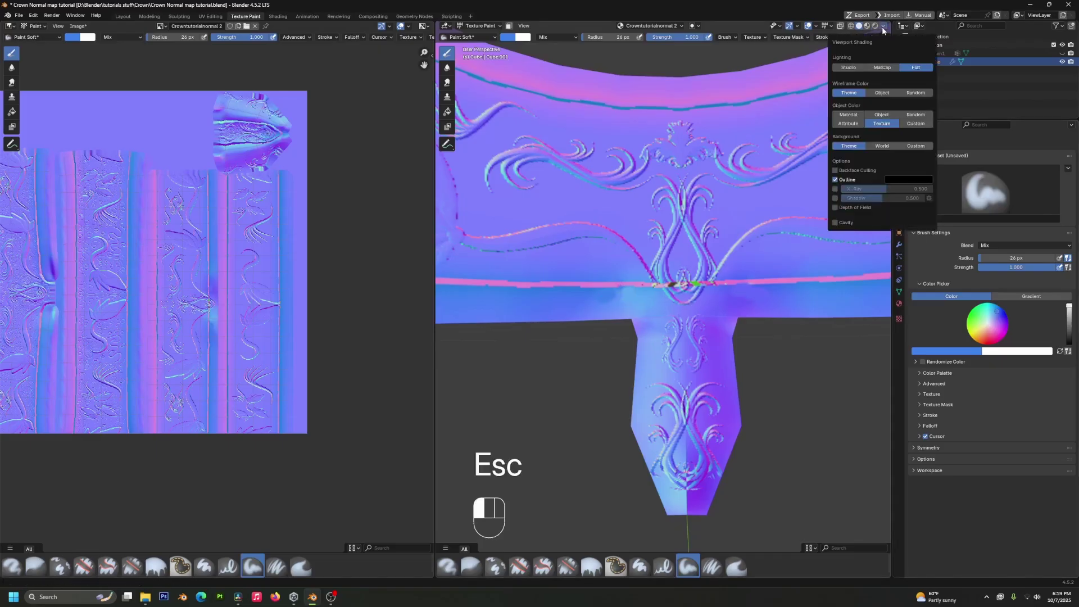
left_click(847, 68)
left_click(915, 68)
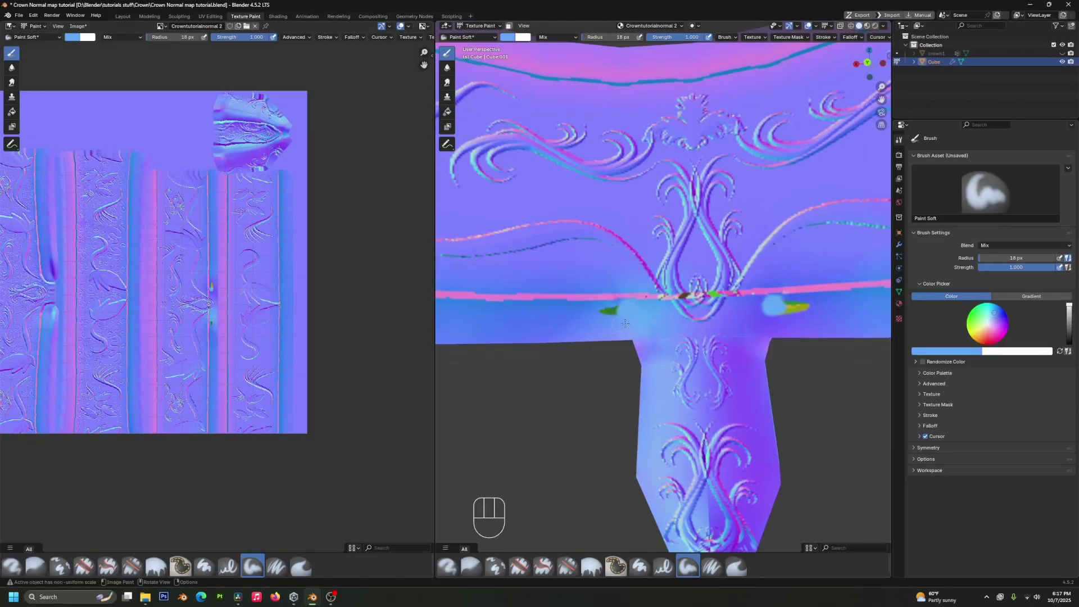
Sample the band's blue just below the artifact and paint over the remaining green tips.
left_click(971, 350)
left_click(987, 339)
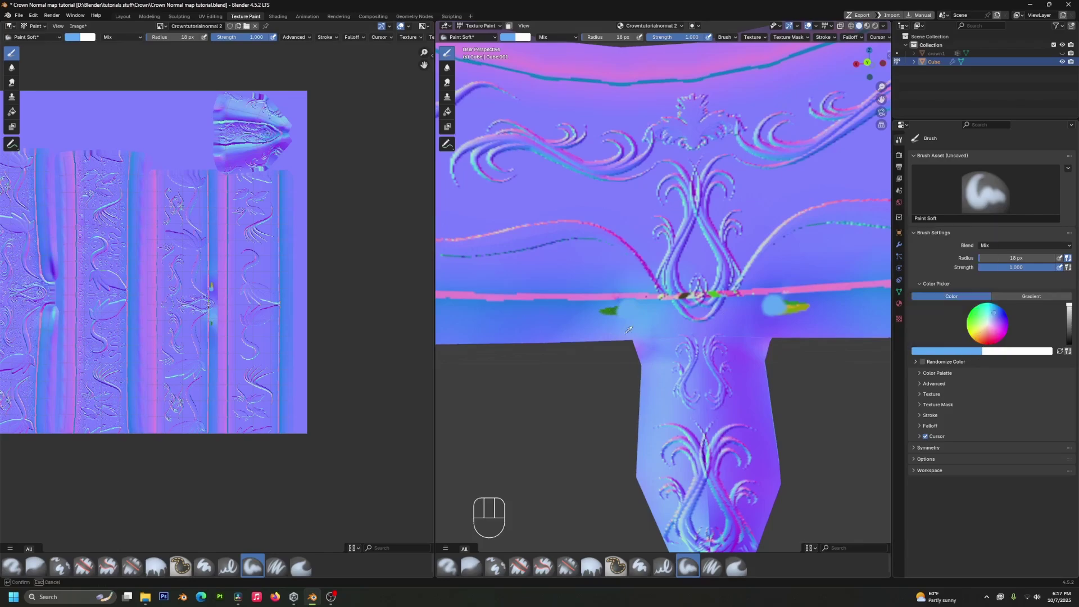
left_click(611, 325)
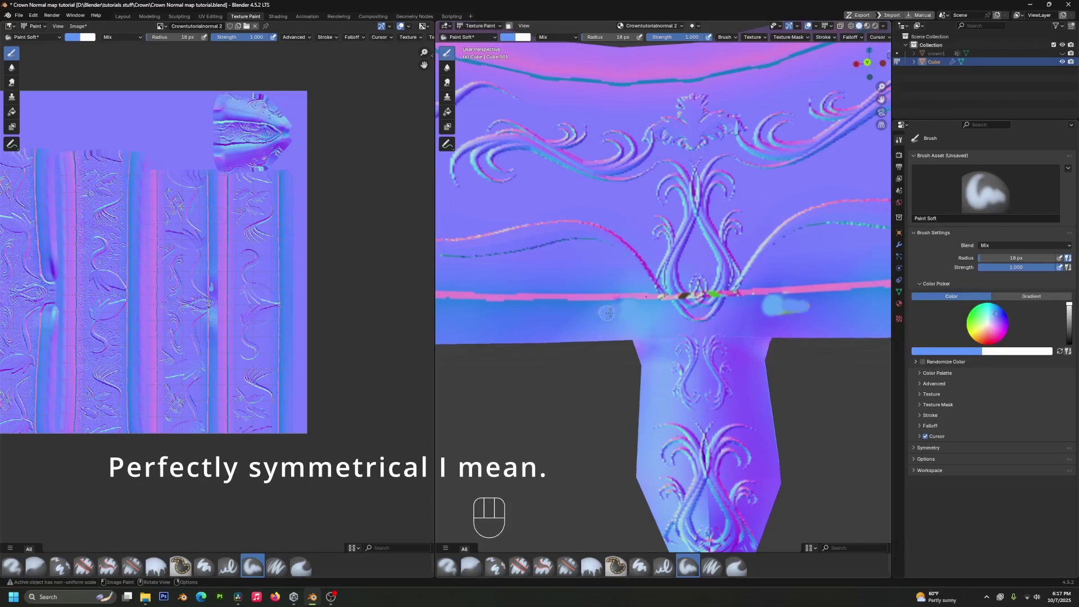
Turn off X symmetry and sample the purple-blue just below the light patch to the right of the front ornament.
middle_click_drag(745, 311, 744, 312)
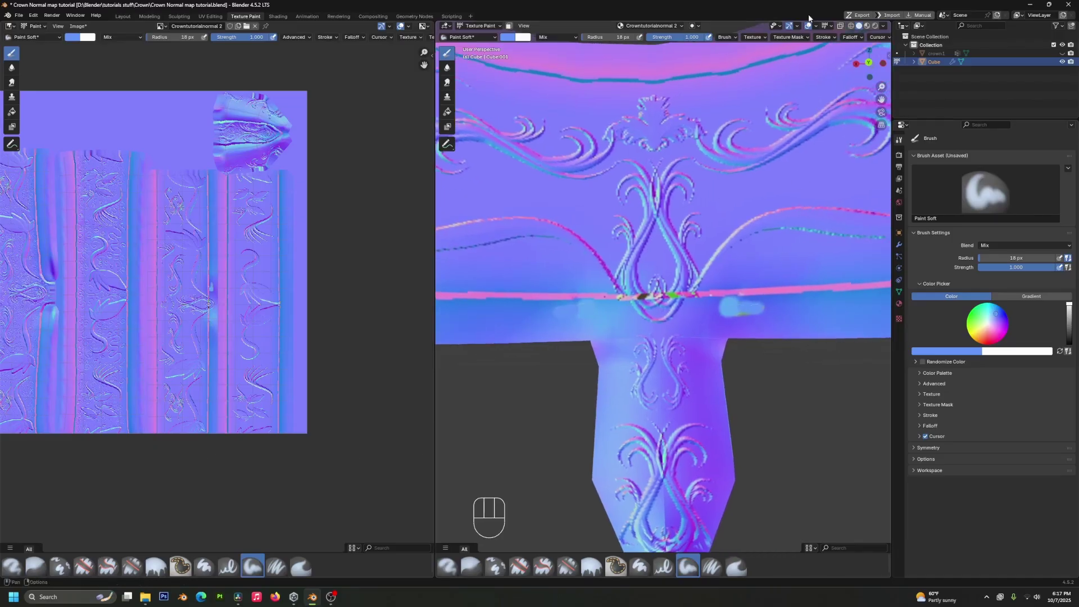
scroll(842, 35, "down", 3)
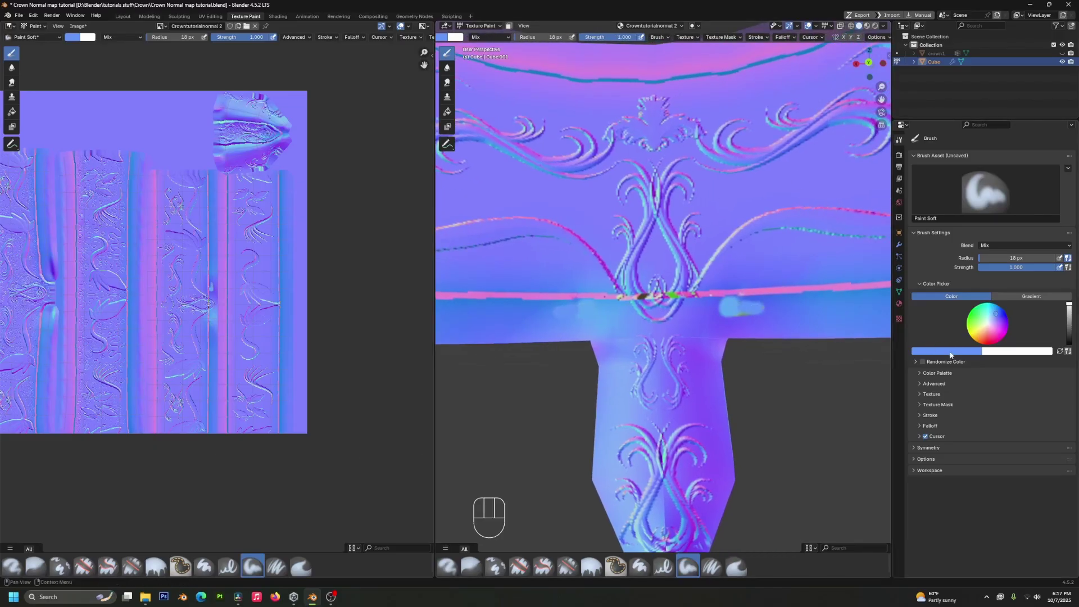
left_click(927, 351)
key("e")
left_click(737, 320)
Enlarge the brush to 26 px and blend the sampled purple-blue over the light patch to the right of the front ornament.
key("bracketright")
key("bracketright")
key("bracketright")
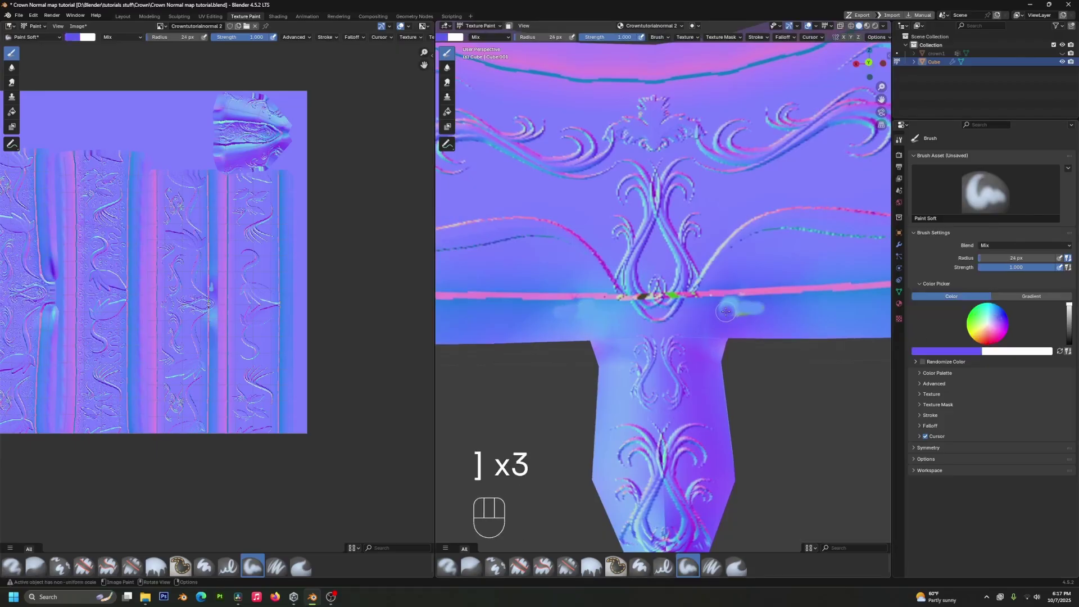
key("bracketright")
key("bracketright")
left_click(729, 310)
left_click(753, 312)
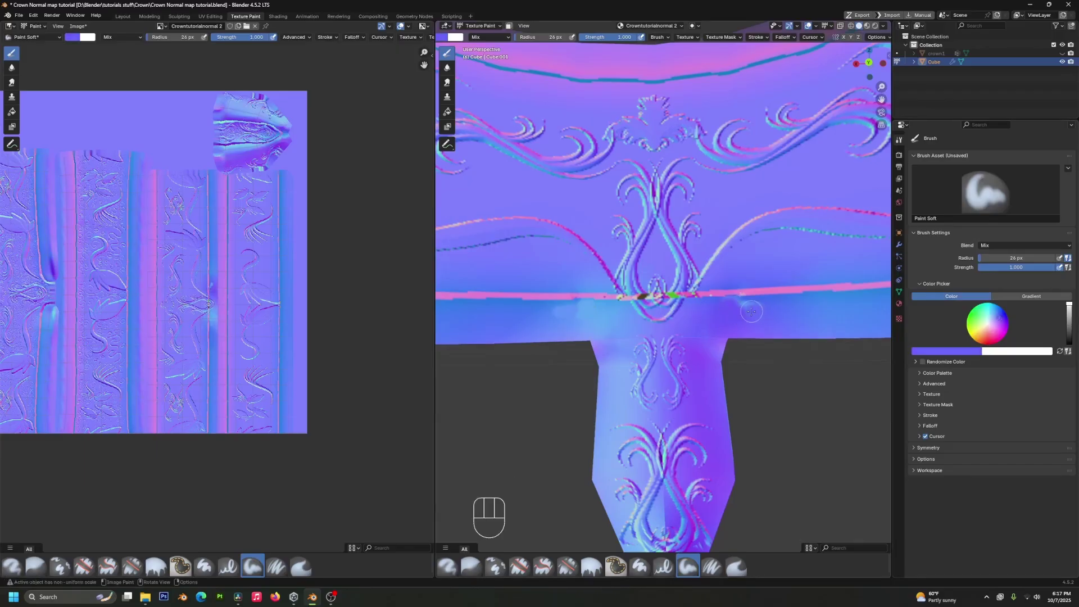
left_click(738, 303)
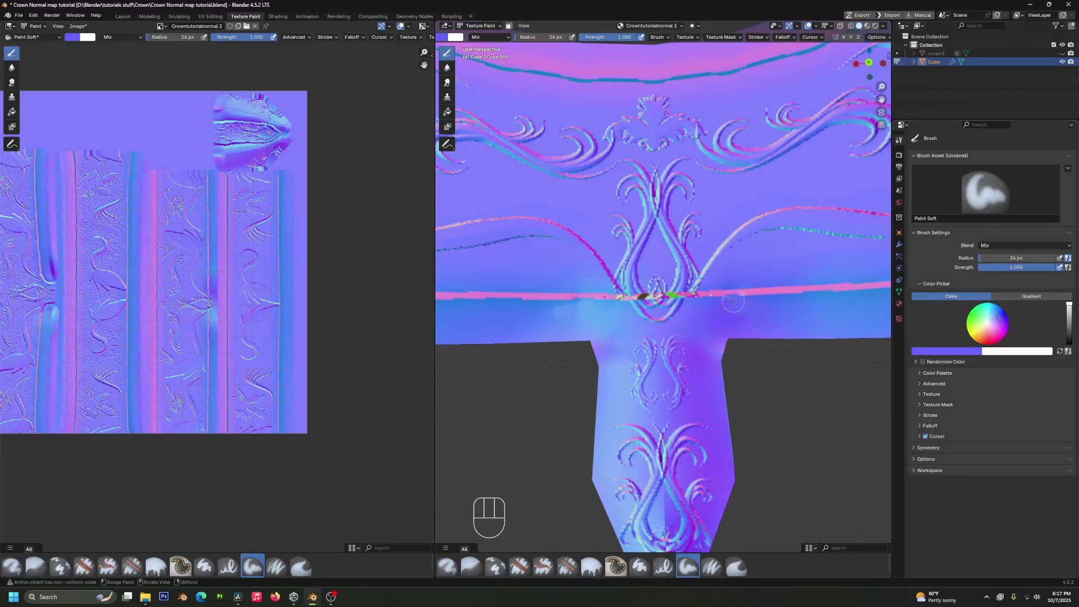
Sample the band's blue to the left of the front ornament and paint it along the lower band beside the ornament.
left_click(971, 351)
left_click(987, 340)
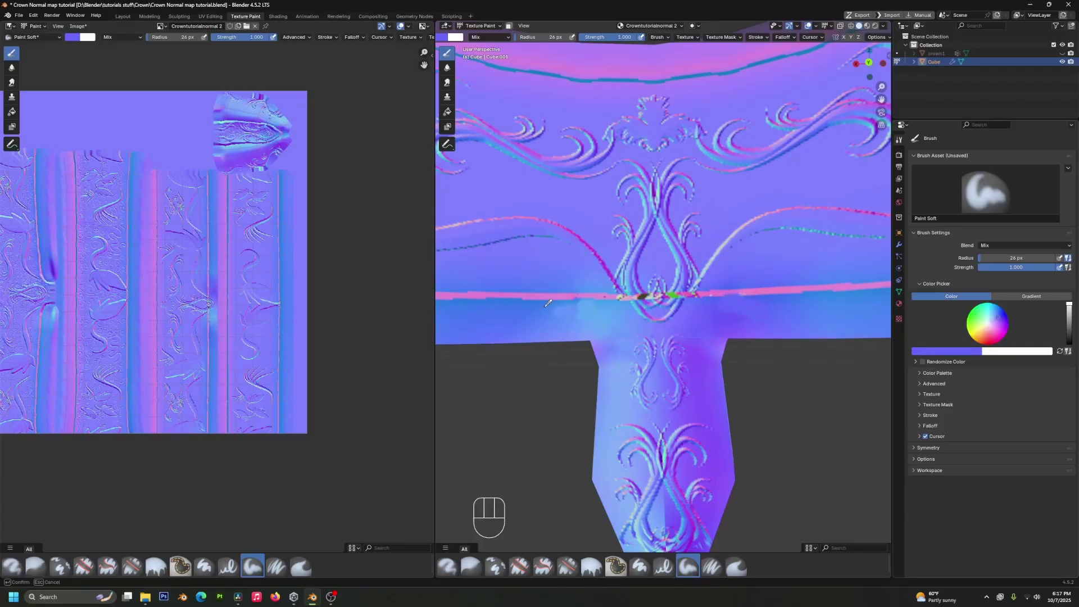
left_click(549, 304)
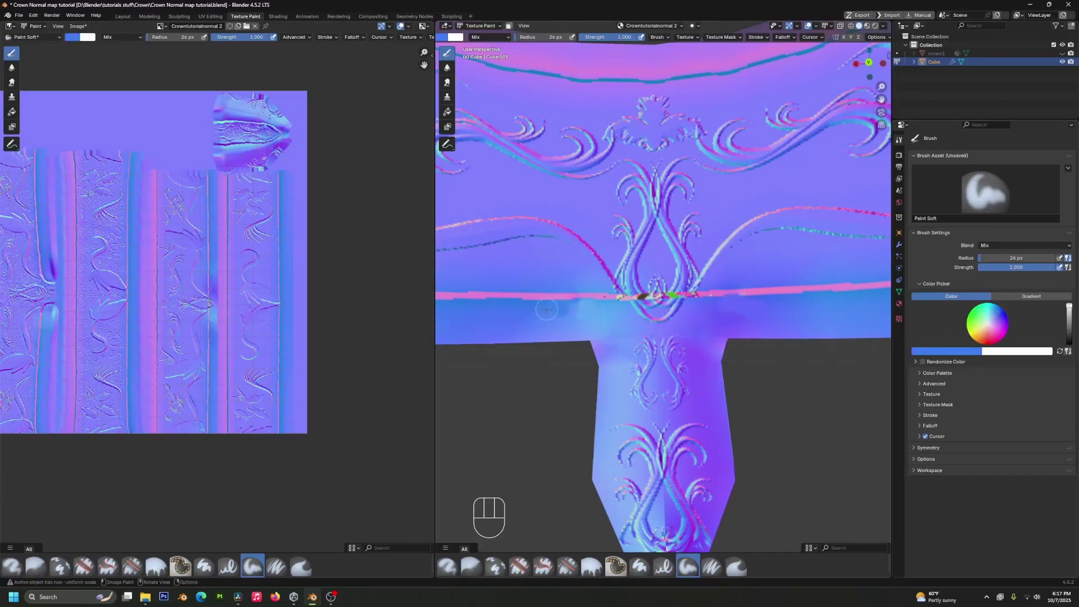
left_click_drag(547, 311, 563, 310)
Switch the crown to Object Mode and examine the repainted area around the front ornament.
scroll(630, 312, "down", 6)
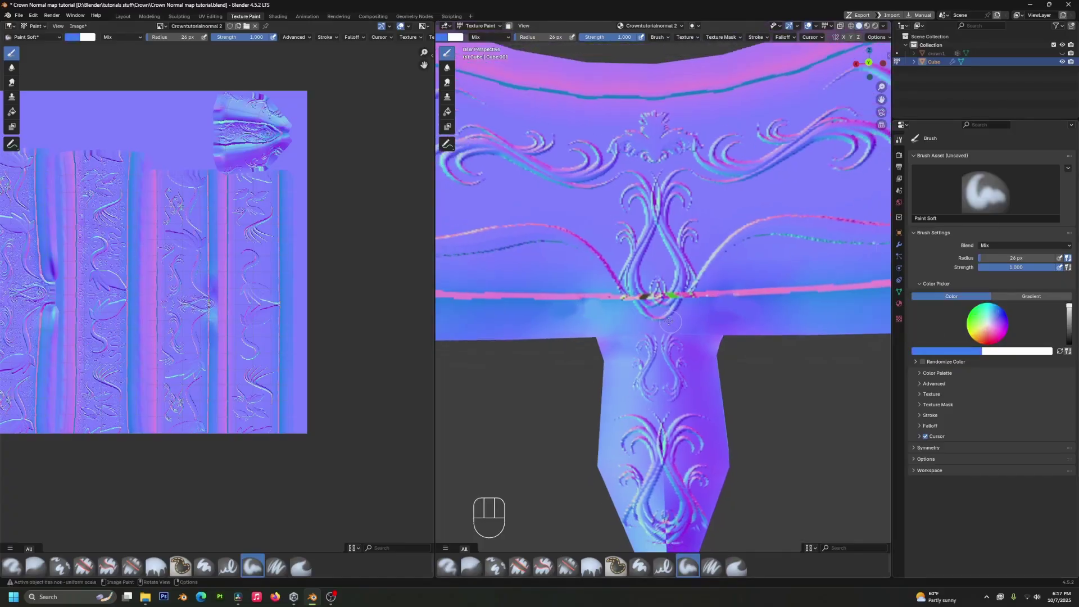
scroll(687, 320, "down", 3)
mouse_move(686, 320)
middle_mouse_down()
mouse_move(685, 307)
mouse_move(694, 311)
middle_mouse_up()
key("ctrl+Tab")
scroll(646, 339, "up", 5)
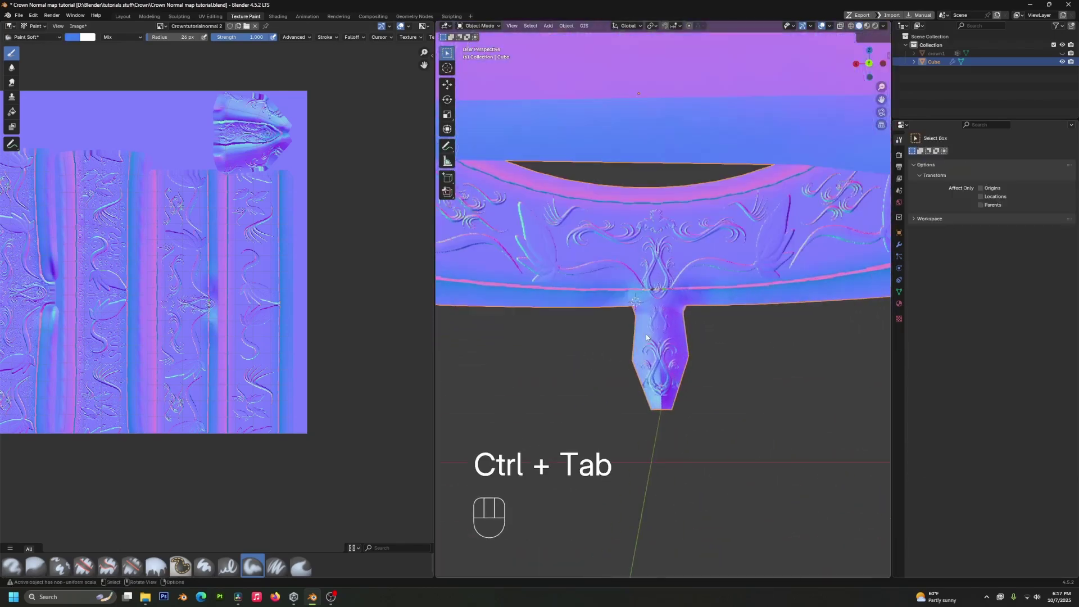
key("alt+Tab")
key("alt+Tab")
key("alt+Tab")
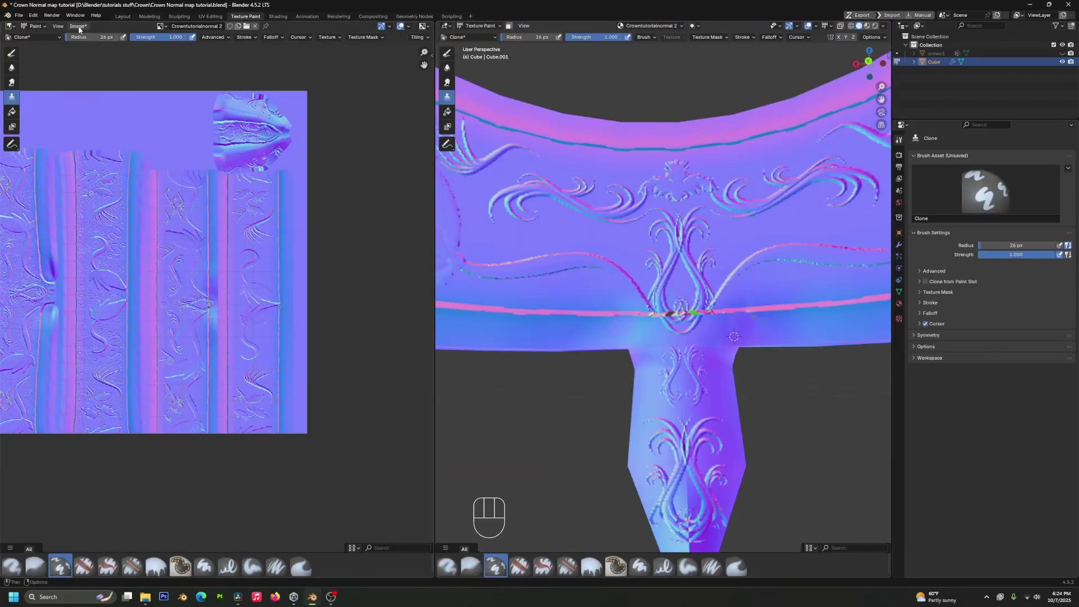
Save the painted normal map image and set its image texture node's color space to Non-Color in the Shading workspace.
left_click(79, 26)
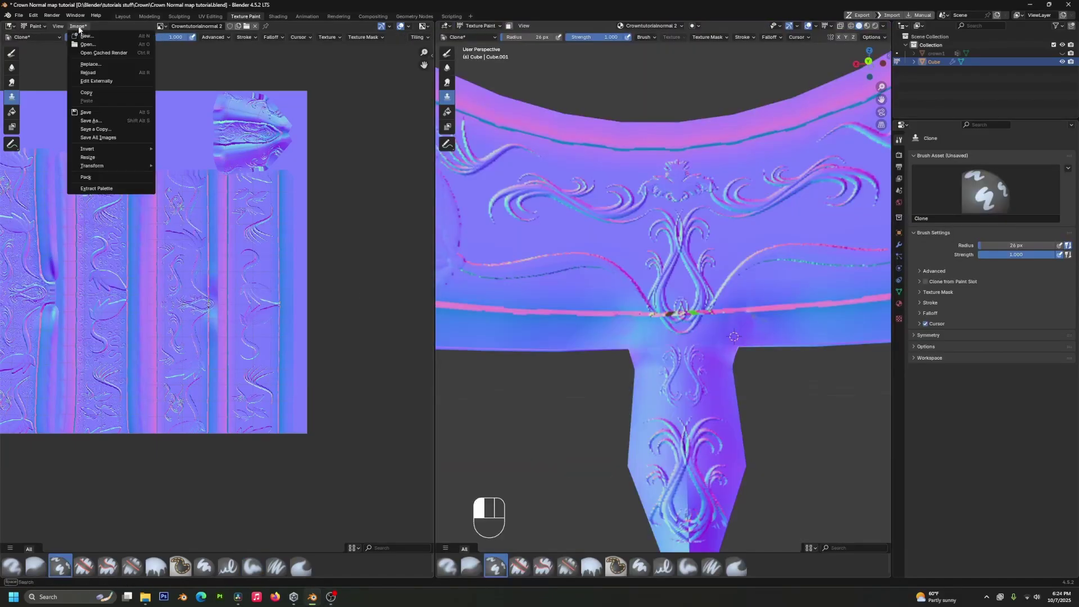
left_click(86, 113)
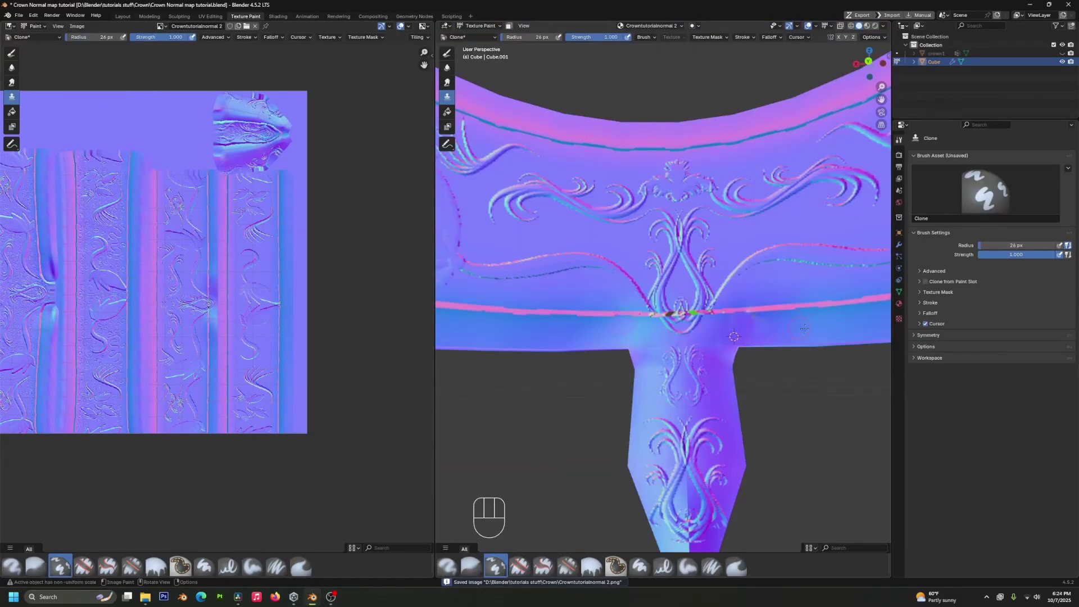
left_click(278, 17)
left_click(460, 532)
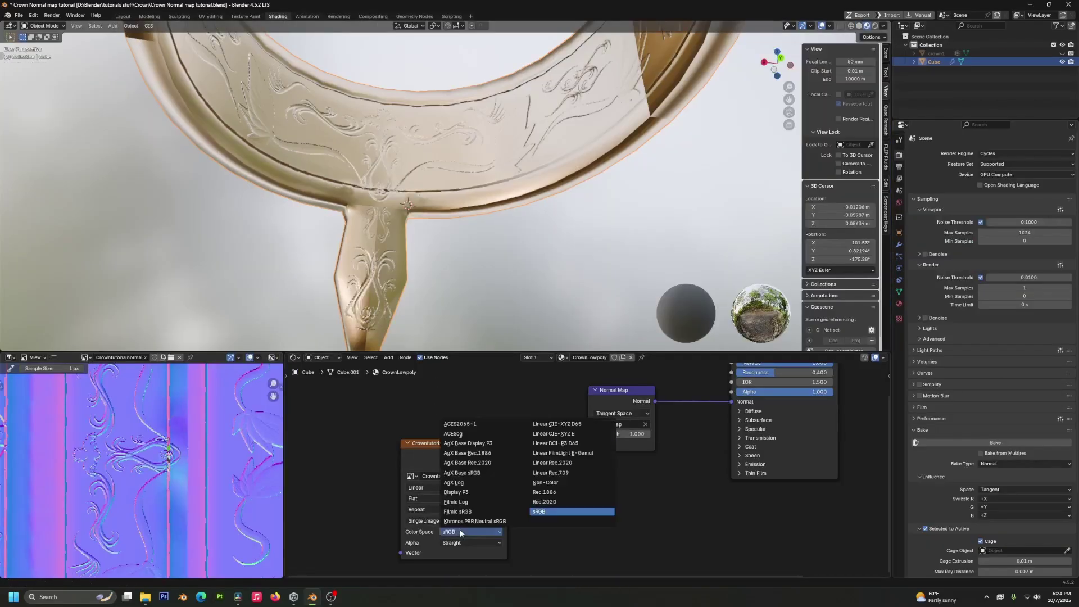
left_click(541, 484)
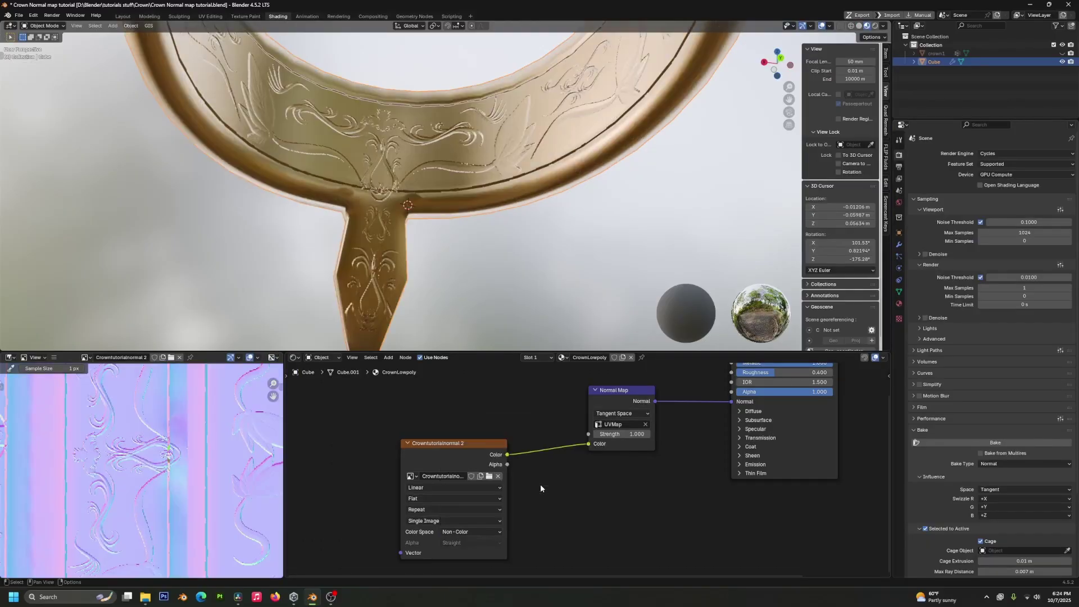
Examine the corrected normal map on the gold crown, around the front ornament, the outer band and the inside.
middle_click_drag(500, 262, 481, 243)
scroll(408, 198, "up", 4)
scroll(439, 150, "down", 3)
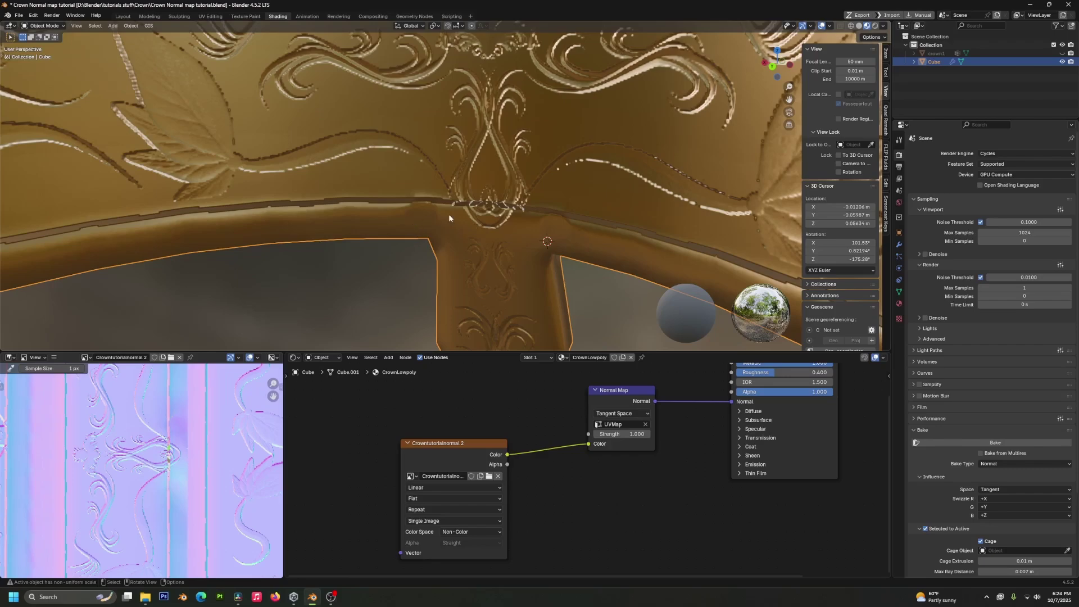
scroll(449, 218, "down", 5)
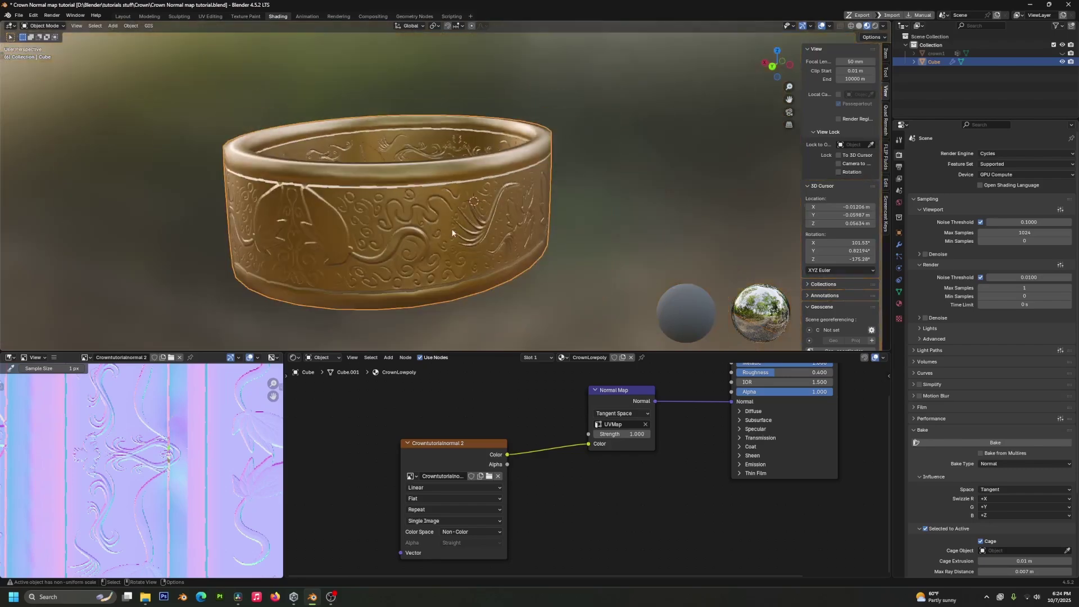
middle_click_drag(444, 227, 484, 238)
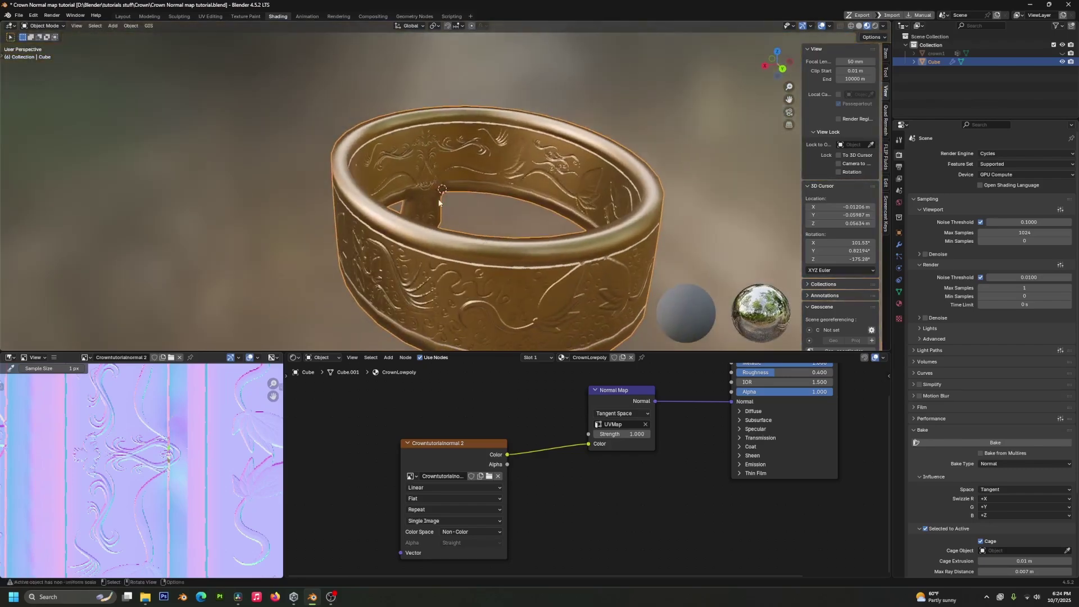
middle_click_drag(439, 203, 392, 199)
Turn on the Statistics overlay in the 3D viewport and view the low-poly crown from several angles.
key("grave")
left_click(829, 26)
left_click(779, 94)
scroll(394, 163, "up", 3)
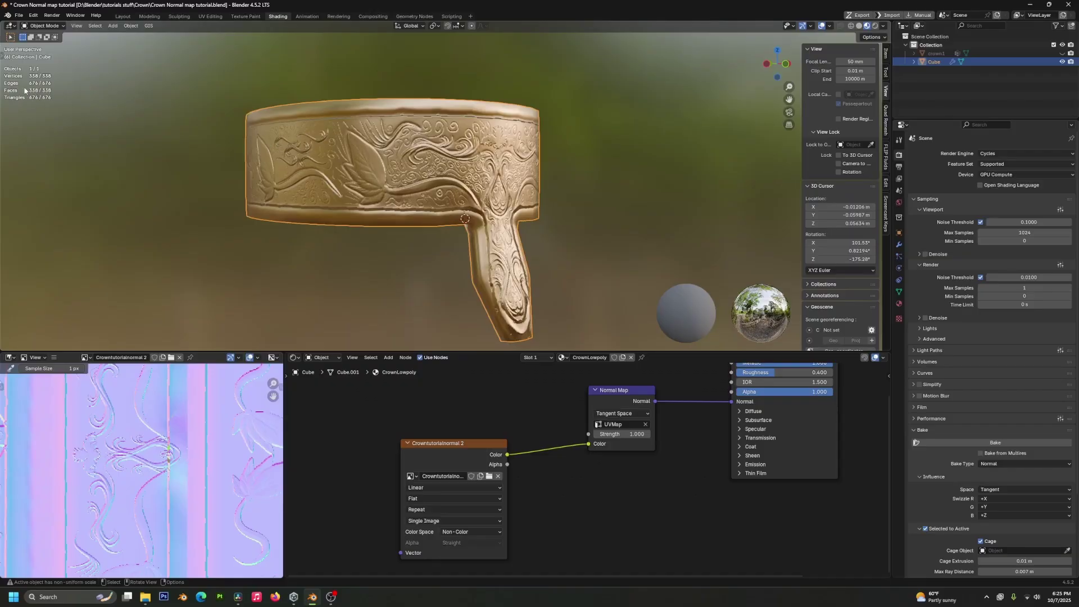
middle_click_drag(192, 94, 77, 105)
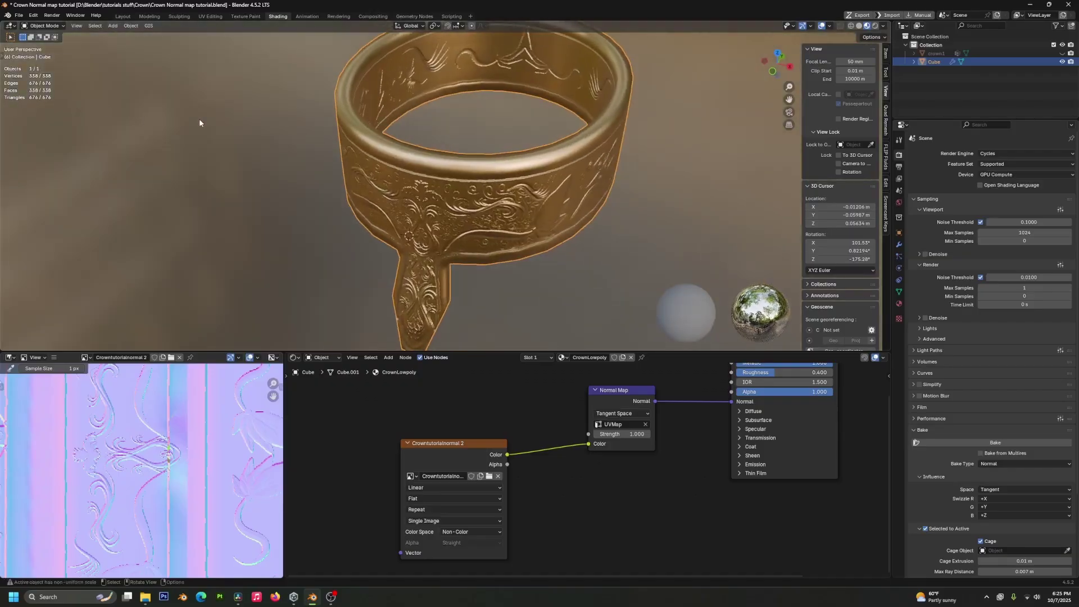
middle_click_drag(302, 122, 502, 226)
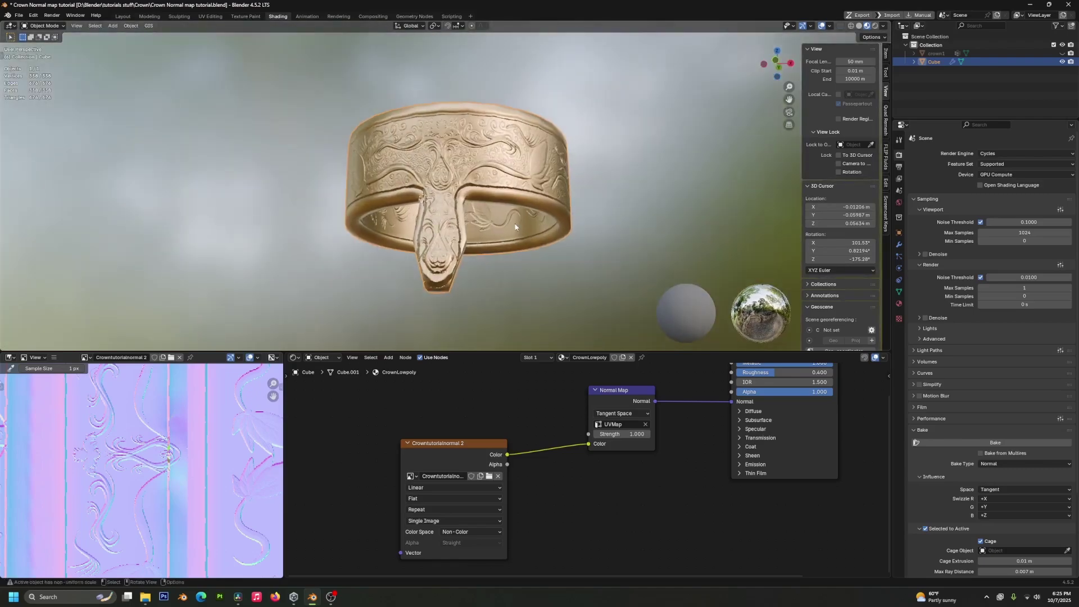